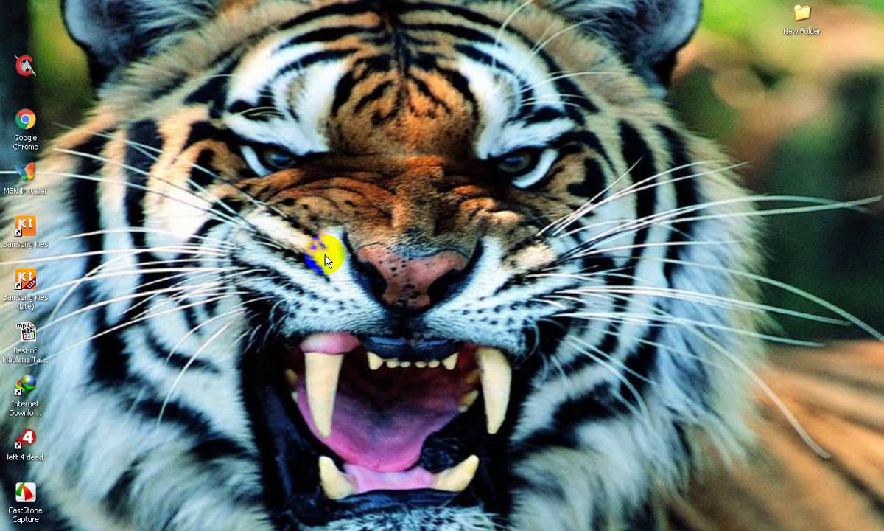
- Launch the Registry Editor by running regedit
{"action": "key", "text": "super"}
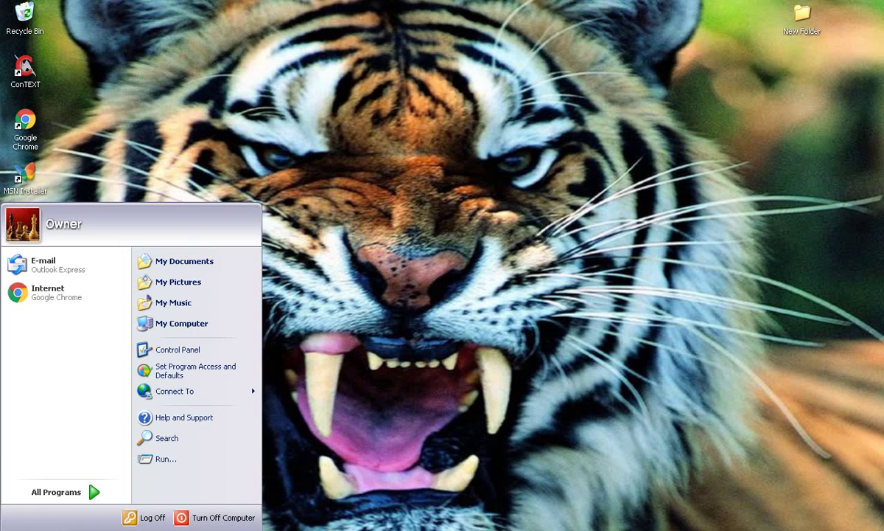
{"action": "left_click", "coordinate": [184, 459]}
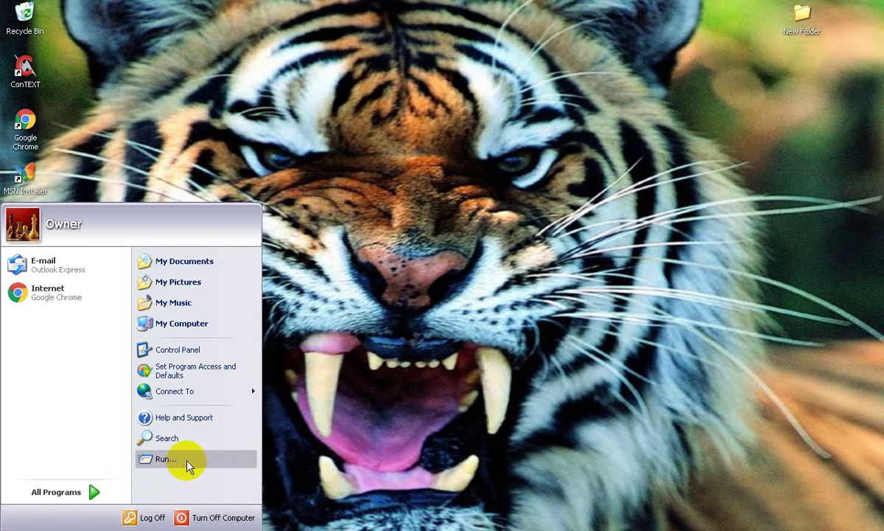
{"action": "left_click", "coordinate": [94, 507]}
{"action": "left_click", "coordinate": [60, 473]}
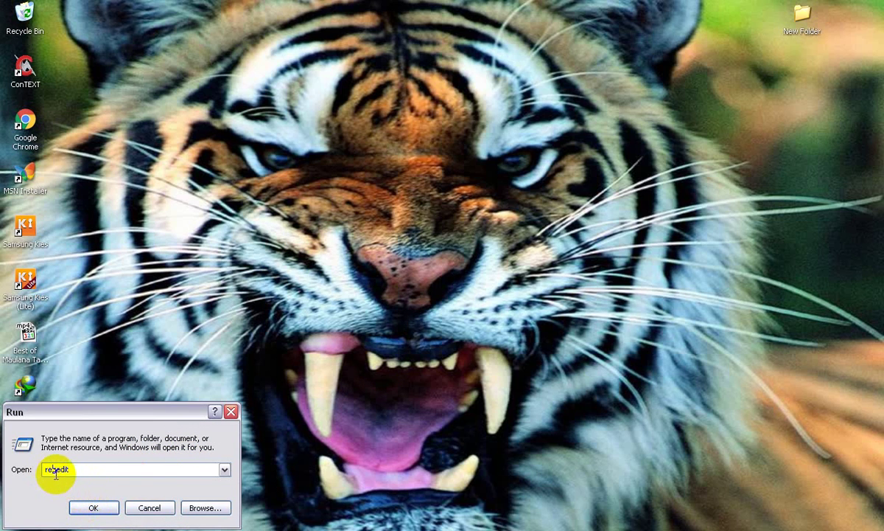
{"action": "left_click", "coordinate": [95, 508]}
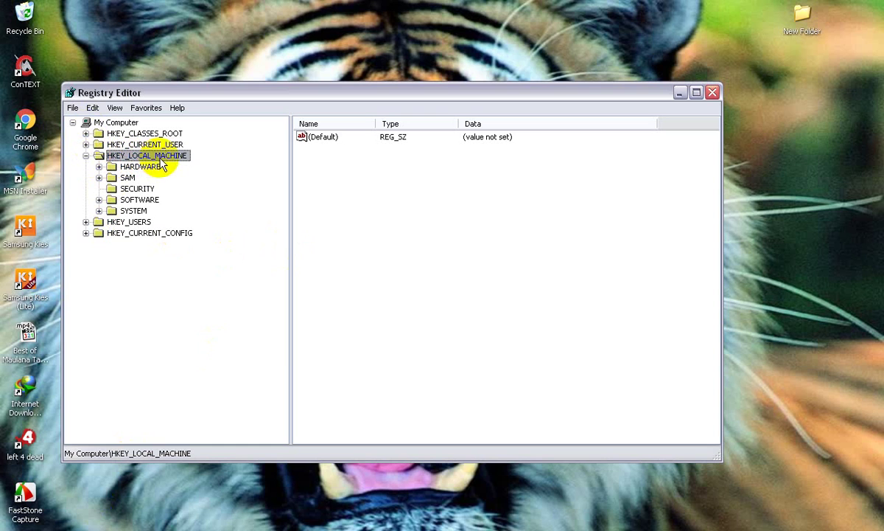
- Browse to the registry key HKEY_LOCAL_MACHINE\SYSTEM\CurrentControlSet\Control\Session Manager\SubSystems
{"action": "double_click", "coordinate": [109, 211]}
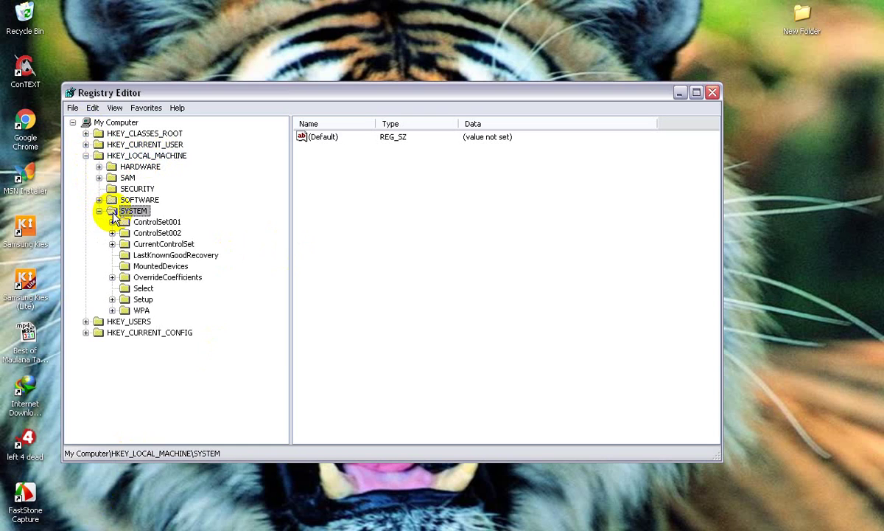
{"action": "double_click", "coordinate": [145, 245]}
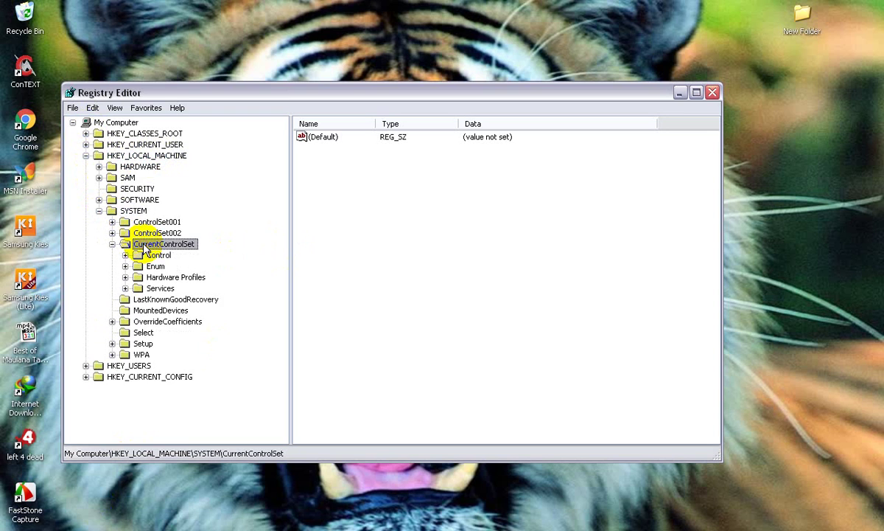
{"action": "double_click", "coordinate": [151, 255]}
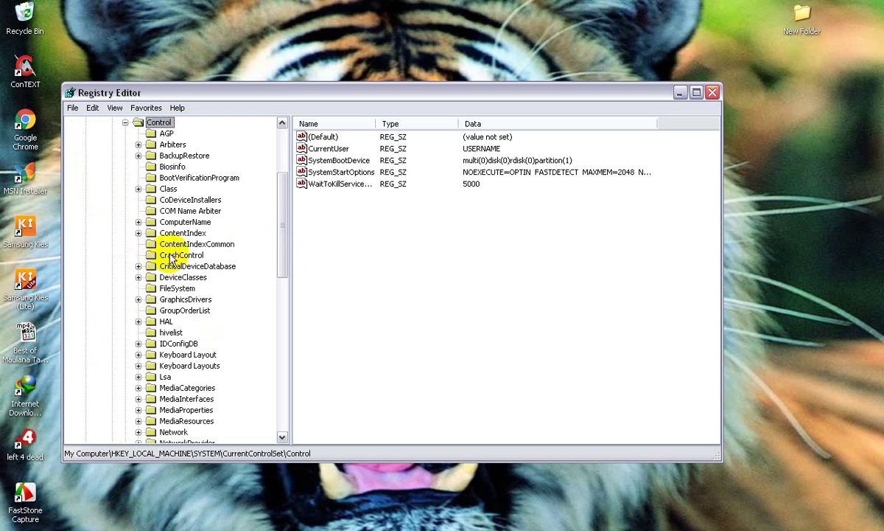
{"action": "left_click_drag", "start_coordinate": [283, 224], "coordinate": [279, 345]}
{"action": "left_click", "coordinate": [184, 257]}
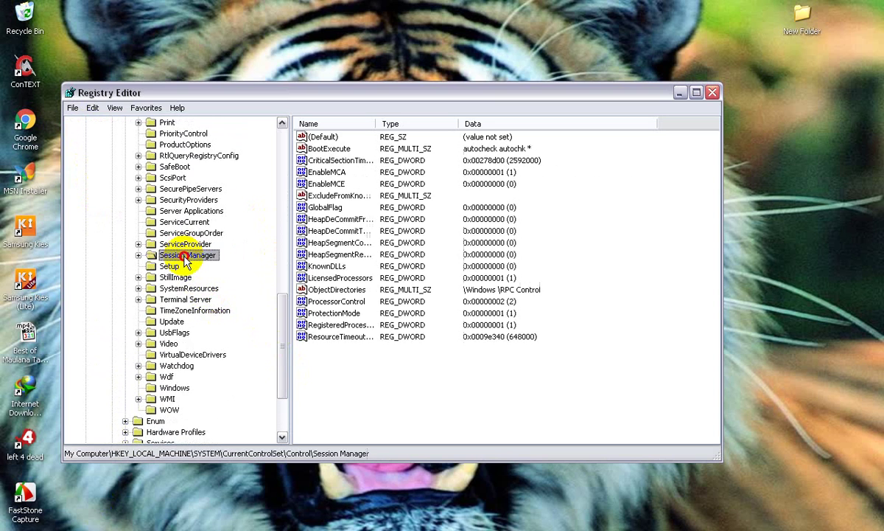
{"action": "left_click", "coordinate": [138, 255]}
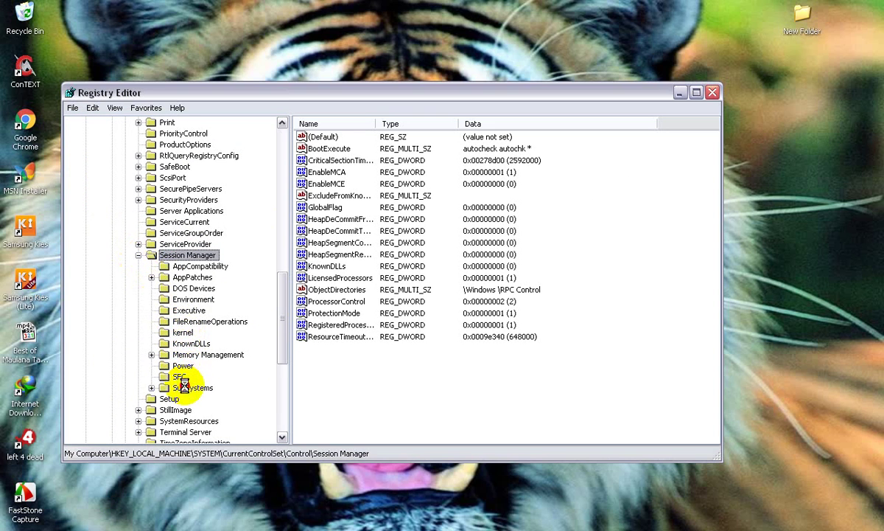
{"action": "double_click", "coordinate": [188, 391]}
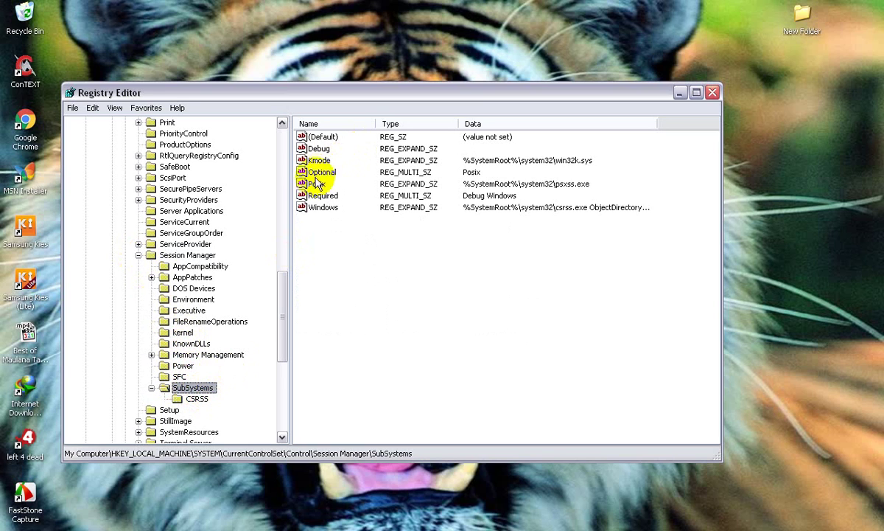
- In the data of the SubSystems key's Windows value, set the third SharedSection number to 128
{"action": "left_click", "coordinate": [323, 211]}
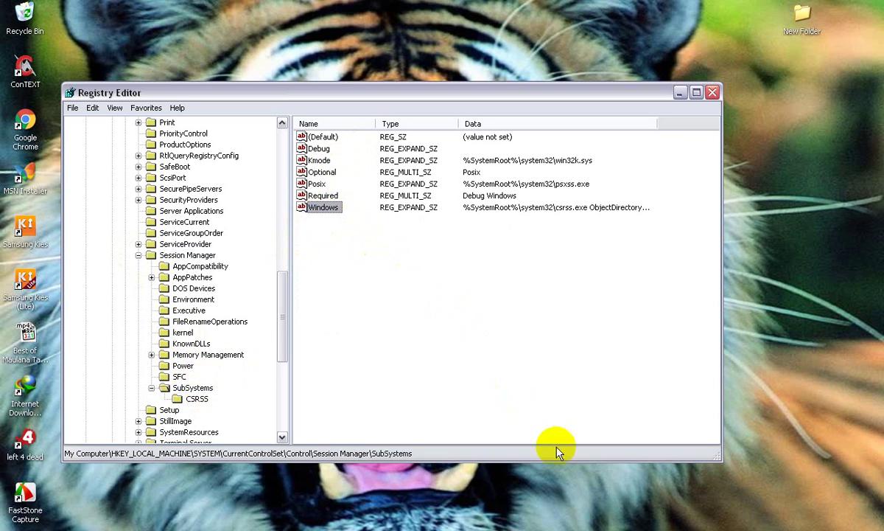
{"action": "left_click", "coordinate": [403, 263]}
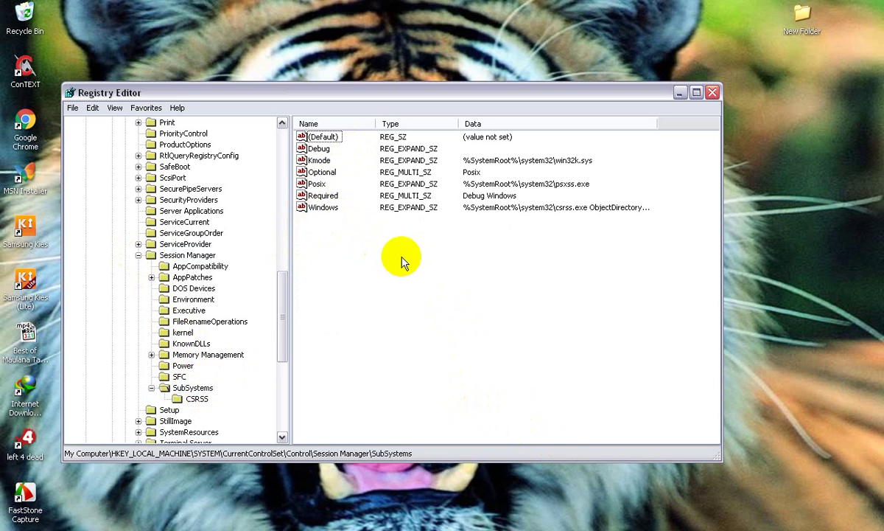
{"action": "left_click", "coordinate": [319, 210]}
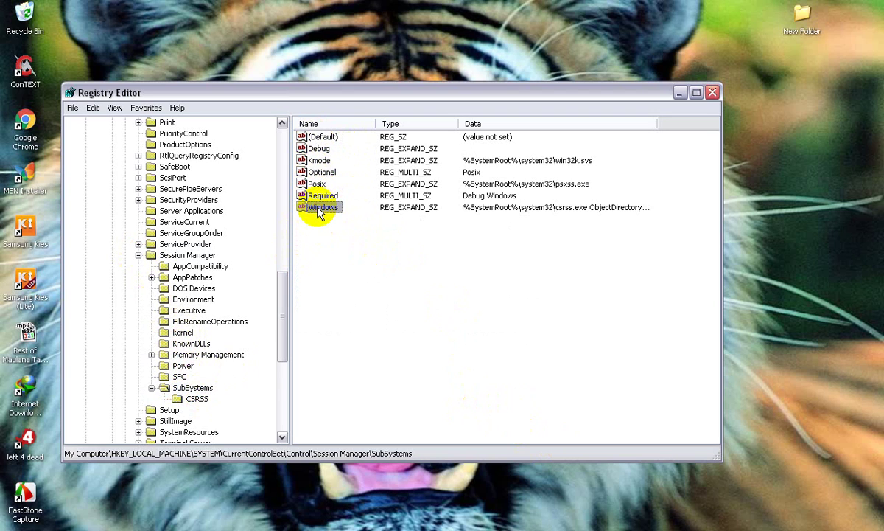
{"action": "double_click", "coordinate": [319, 210]}
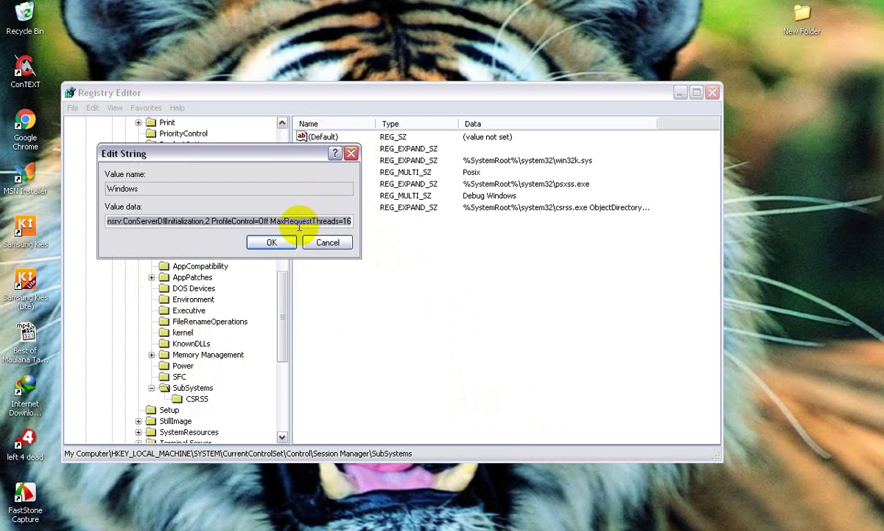
{"action": "left_click", "coordinate": [299, 221]}
{"action": "key", "text": "Left"}
{"action": "key", "text": "Left"}
{"action": "key", "text": "Left"}
{"action": "key", "text": "Left"}
{"action": "key", "text": "Left"}
{"action": "key", "text": "Left"}
{"action": "key", "text": "Left"}
{"action": "key", "text": "Left"}
{"action": "key", "text": "Left"}
{"action": "key", "text": "Left"}
{"action": "key", "text": "Left"}
{"action": "key", "text": "Left"}
{"action": "key", "text": "Left"}
{"action": "key", "text": "Left"}
{"action": "key", "text": "Left"}
{"action": "key", "text": "Left"}
{"action": "key", "text": "Left"}
{"action": "key", "text": "Left"}
{"action": "key", "text": "Left"}
{"action": "key", "text": "Left"}
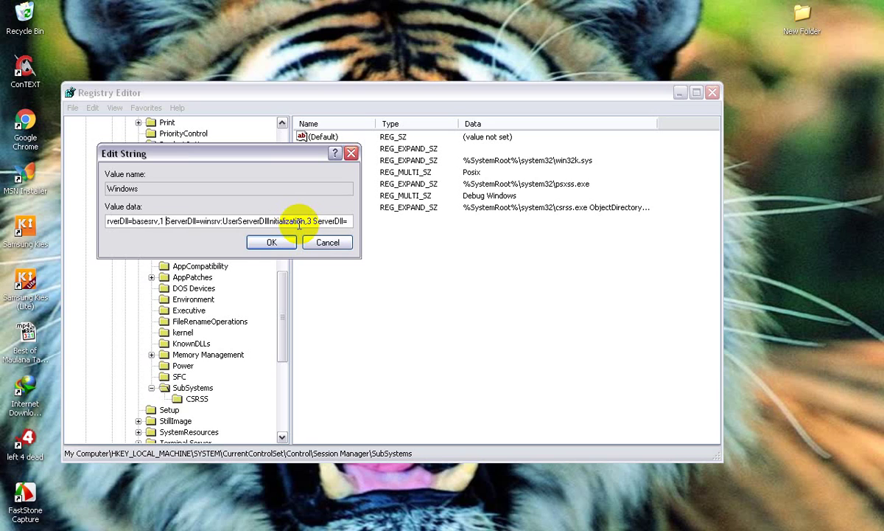
{"action": "key", "text": "Left"}
{"action": "key", "text": "Left"}
{"action": "key", "text": "Left"}
{"action": "key", "text": "Left"}
{"action": "key", "text": "Left"}
{"action": "key", "text": "Left"}
{"action": "key", "text": "Left"}
{"action": "key", "text": "Left"}
{"action": "key", "text": "Left"}
{"action": "key", "text": "Left"}
{"action": "key", "text": "Left"}
{"action": "key", "text": "Left"}
{"action": "key", "text": "Left"}
{"action": "key", "text": "Left"}
{"action": "key", "text": "Left"}
{"action": "key", "text": "Left"}
{"action": "key", "text": "Left"}
{"action": "key", "text": "Left"}
{"action": "key", "text": "Left"}
{"action": "key", "text": "Left"}
{"action": "key", "text": "Left"}
{"action": "key", "text": "Left"}
{"action": "key", "text": "Left"}
{"action": "key", "text": "Left"}
{"action": "key", "text": "Left"}
{"action": "key", "text": "Left"}
{"action": "key", "text": "Left"}
{"action": "key", "text": "Left"}
{"action": "key", "text": "Left"}
{"action": "key", "text": "Left"}
{"action": "key", "text": "Left"}
{"action": "key", "text": "Left"}
{"action": "key", "text": "Left"}
{"action": "key", "text": "Left"}
{"action": "key", "text": "Left"}
{"action": "key", "text": "Left"}
{"action": "key", "text": "Left"}
{"action": "key", "text": "Left"}
{"action": "key", "text": "Left"}
{"action": "key", "text": "Left"}
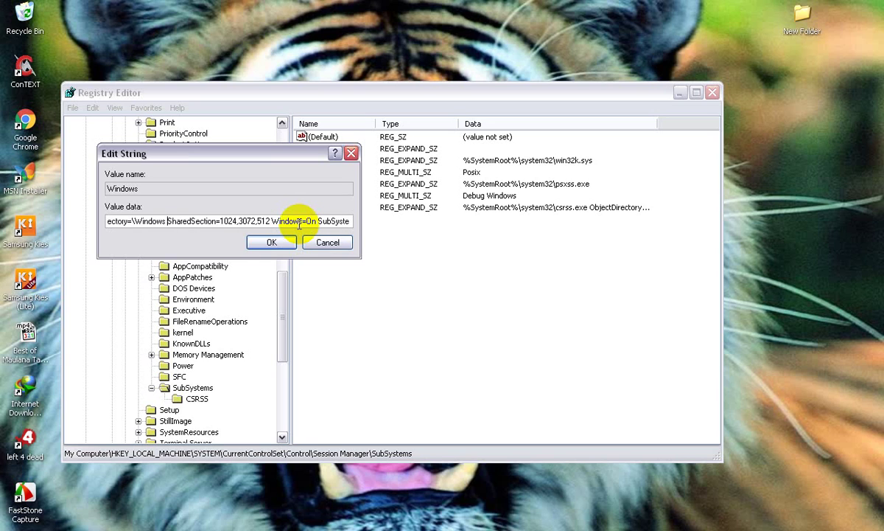
{"action": "key", "text": "Right"}
{"action": "key", "text": "Right"}
{"action": "key", "text": "Right"}
{"action": "key", "text": "Right"}
{"action": "key", "text": "Right"}
{"action": "key", "text": "Right"}
{"action": "key", "text": "Right"}
{"action": "key", "text": "Right"}
{"action": "key", "text": "Right"}
{"action": "key", "text": "Right"}
{"action": "key", "text": "Right"}
{"action": "key", "text": "Right"}
{"action": "key", "text": "Right"}
{"action": "key", "text": "Right"}
{"action": "key", "text": "Right"}
{"action": "key", "text": "Right"}
{"action": "key", "text": "Right"}
{"action": "key", "text": "Right"}
{"action": "key", "text": "Right"}
{"action": "key", "text": "Right"}
{"action": "key", "text": "Right"}
{"action": "key", "text": "Right"}
{"action": "key", "text": "Right"}
{"action": "key", "text": "Right"}
{"action": "key", "text": "Right"}
{"action": "key", "text": "Right"}
{"action": "key", "text": "Right"}
{"action": "key", "text": "Right"}
{"action": "key", "text": "Right"}
{"action": "key", "text": "Right"}
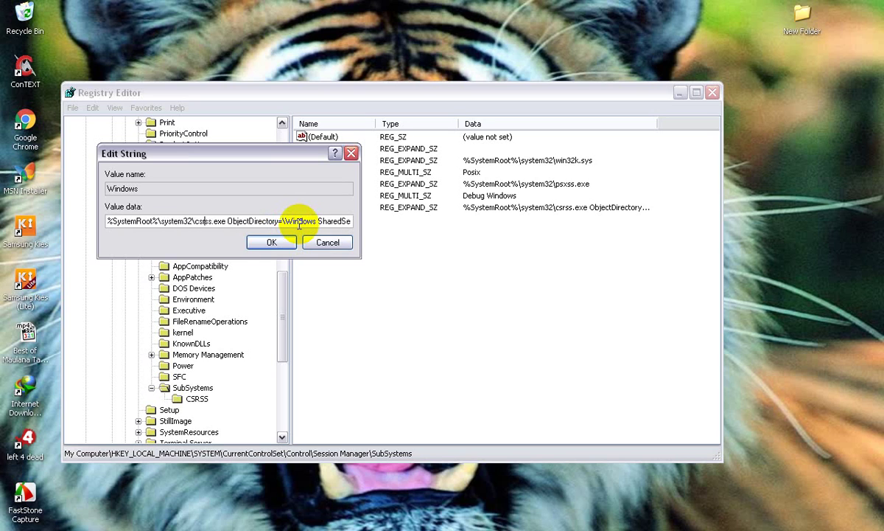
{"action": "key", "text": "Right"}
{"action": "key", "text": "Right"}
{"action": "key", "text": "Right"}
{"action": "key", "text": "Right"}
{"action": "key", "text": "Right"}
{"action": "key", "text": "Right"}
{"action": "key", "text": "Right"}
{"action": "key", "text": "Right"}
{"action": "key", "text": "Right"}
{"action": "key", "text": "Right"}
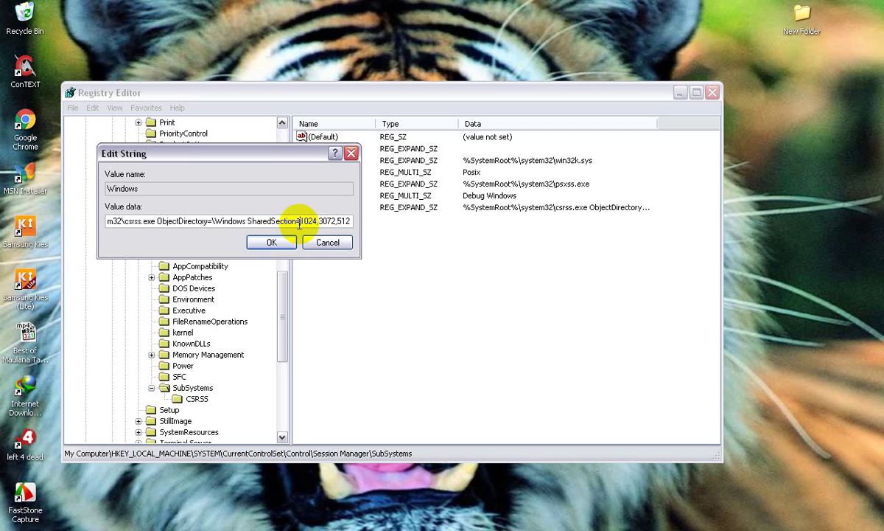
{"action": "key", "text": "Right"}
{"action": "key", "text": "Right"}
{"action": "key", "text": "Right"}
{"action": "key", "text": "Right"}
{"action": "key", "text": "Right"}
{"action": "key", "text": "Right"}
{"action": "key", "text": "Right"}
{"action": "key", "text": "Right"}
{"action": "key", "text": "Right"}
{"action": "key", "text": "Right"}
{"action": "key", "text": "Right"}
{"action": "key", "text": "Right"}
{"action": "key", "text": "Right"}
{"action": "key", "text": "Right"}
{"action": "key", "text": "Right"}
{"action": "key", "text": "Right"}
{"action": "key", "text": "Right"}
{"action": "key", "text": "Right"}
{"action": "key", "text": "Right"}
{"action": "key", "text": "Right"}
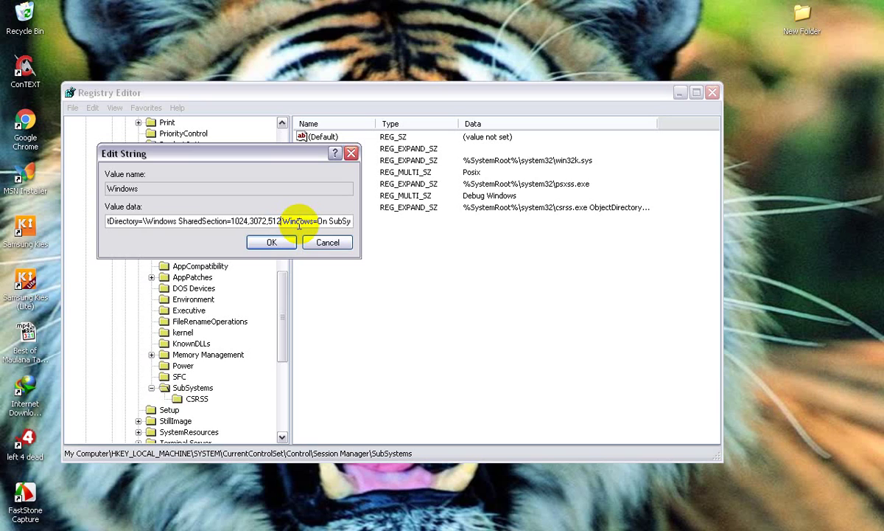
{"action": "key", "text": "BackSpace"}
{"action": "key", "text": "BackSpace"}
{"action": "key", "text": "BackSpace"}
{"action": "key", "text": "BackSpace"}
{"action": "type", "text": ",256"}
{"action": "key", "text": "BackSpace"}
{"action": "key", "text": "BackSpace"}
{"action": "key", "text": "BackSpace"}
{"action": "type", "text": "128"}
- Set the second SharedSection number in the Windows value's data to 8192
{"action": "key", "text": "Left"}
{"action": "key", "text": "Left"}
{"action": "key", "text": "Left"}
{"action": "key", "text": "BackSpace"}
{"action": "key", "text": "BackSpace"}
{"action": "key", "text": "BackSpace"}
{"action": "key", "text": "BackSpace"}
{"action": "key", "text": "BackSpace"}
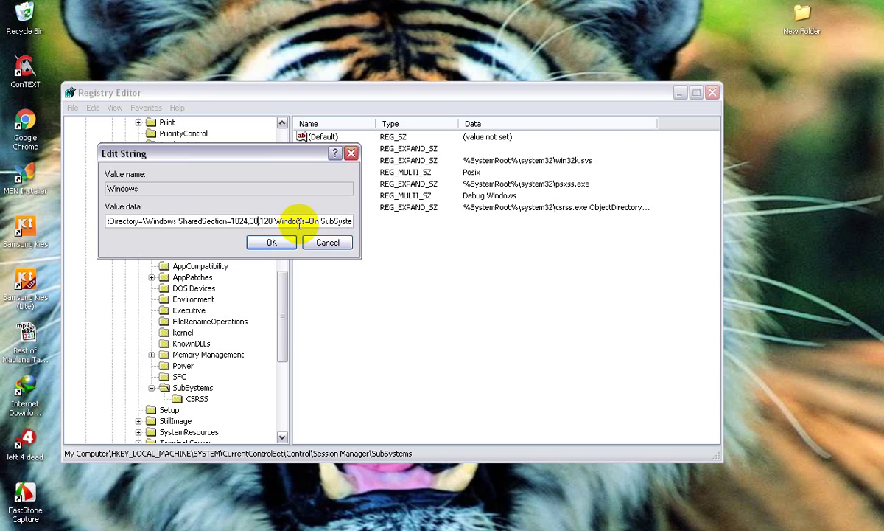
{"action": "type", "text": "812,"}
{"action": "key", "text": "BackSpace"}
{"action": "type", "text": "92"}
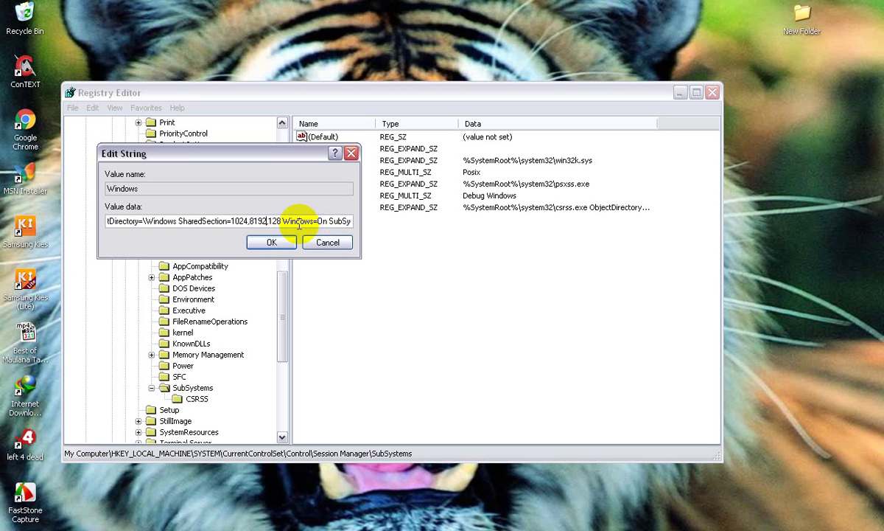
- Set the first SharedSection number in the Windows value's data to 64 and save the edited value
{"action": "key", "text": "Left"}
{"action": "key", "text": "Left"}
{"action": "key", "text": "Right"}
{"action": "key", "text": "ctrl+shift+Left"}
{"action": "key", "text": "ctrl+shift+Right"}
{"action": "key", "text": "shift+Left"}
{"action": "key", "text": "shift+Left"}
{"action": "key", "text": "shift+Left"}
{"action": "key", "text": "shift+Left"}
{"action": "key", "text": "shift+Left"}
{"action": "key", "text": "shift+Left"}
{"action": "key", "text": "shift+Left"}
{"action": "key", "text": "shift+Left"}
{"action": "key", "text": "shift+Left"}
{"action": "key", "text": "Left"}
{"action": "key", "text": "ctrl+shift+Left"}
{"action": "key", "text": "Right"}
{"action": "key", "text": "shift+Left"}
{"action": "key", "text": "shift+Left"}
{"action": "key", "text": "shift+Left"}
{"action": "key", "text": "shift+Left"}
{"action": "type", "text": "64"}
{"action": "double_click", "coordinate": [238, 220]}
{"action": "double_click", "coordinate": [242, 222]}
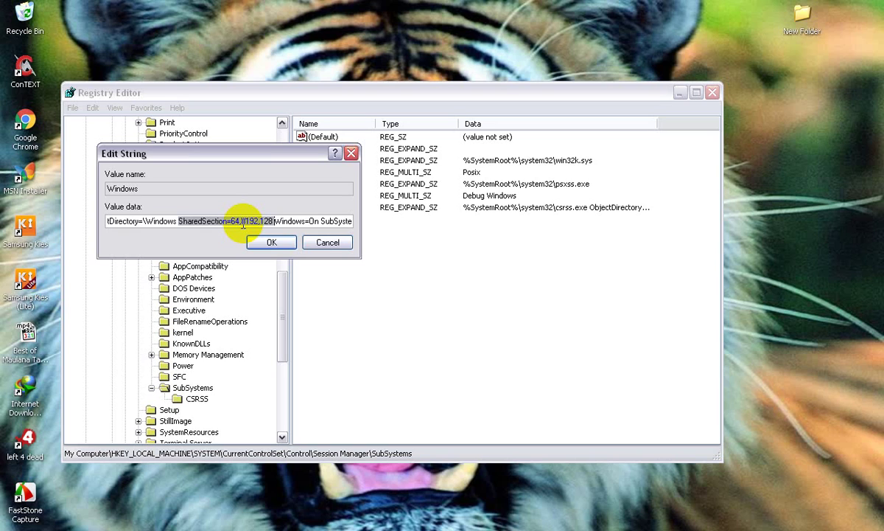
{"action": "key", "text": "Right"}
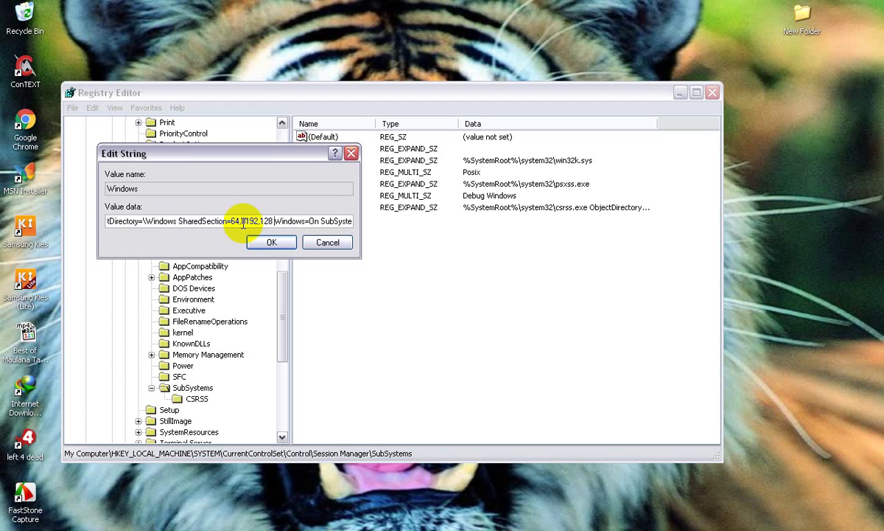
{"action": "key", "text": "Left"}
{"action": "key", "text": "Left"}
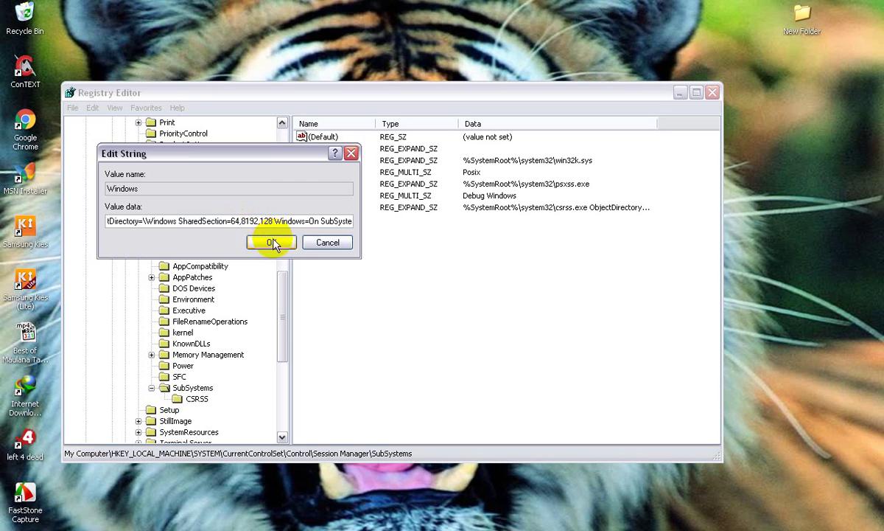
{"action": "left_click", "coordinate": [273, 241]}
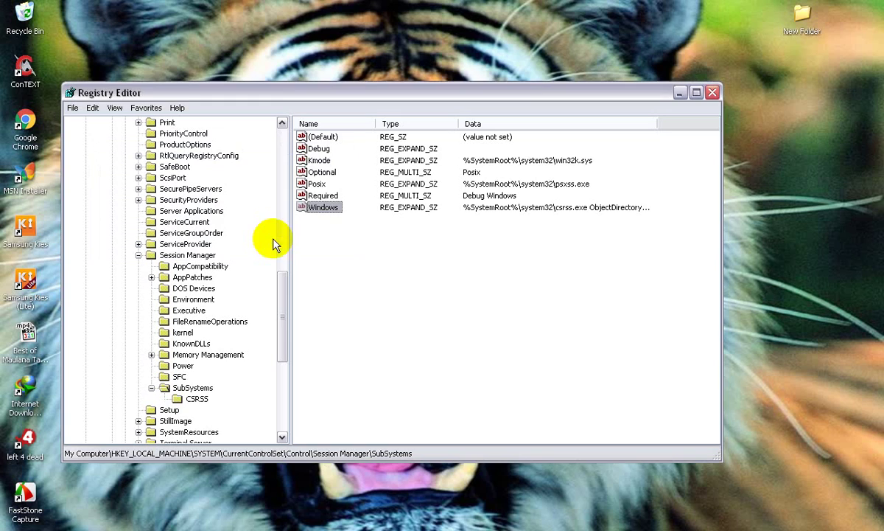
- In Session Manager's Memory Management key, set LargeSystemCache to 1 and confirm DisablePagingExecutive with a value of 1
{"action": "left_click", "coordinate": [151, 388]}
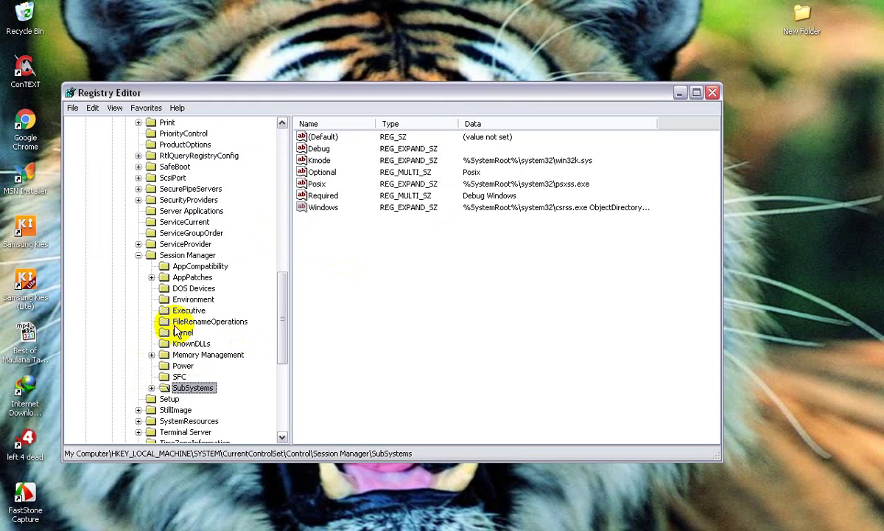
{"action": "left_click", "coordinate": [177, 254]}
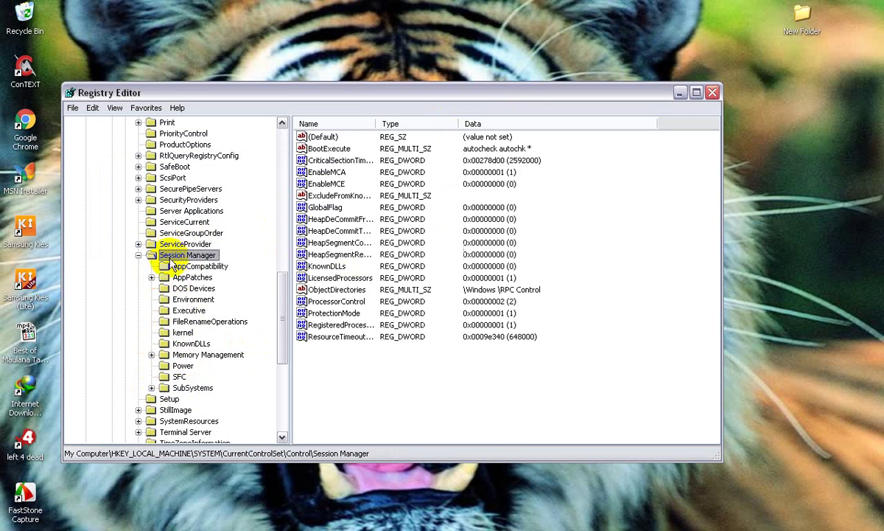
{"action": "left_click", "coordinate": [199, 355]}
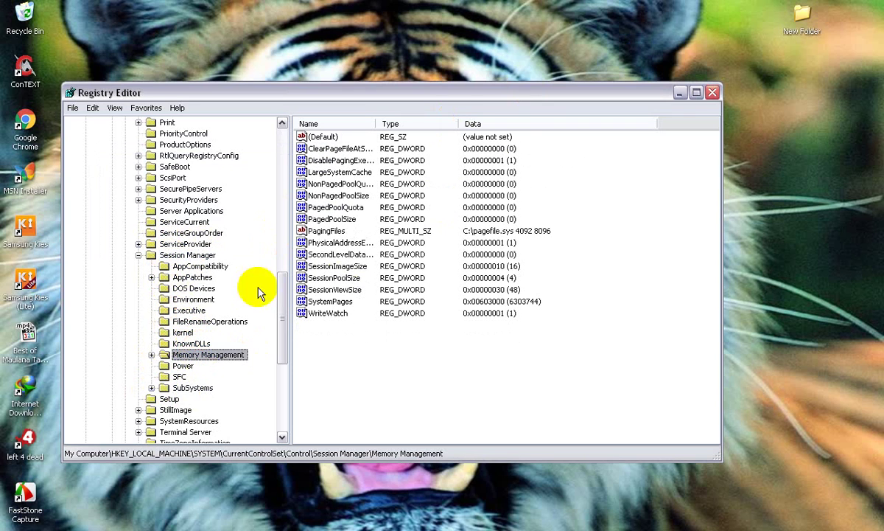
{"action": "double_click", "coordinate": [353, 172]}
{"action": "type", "text": "1"}
{"action": "key", "text": "Return"}
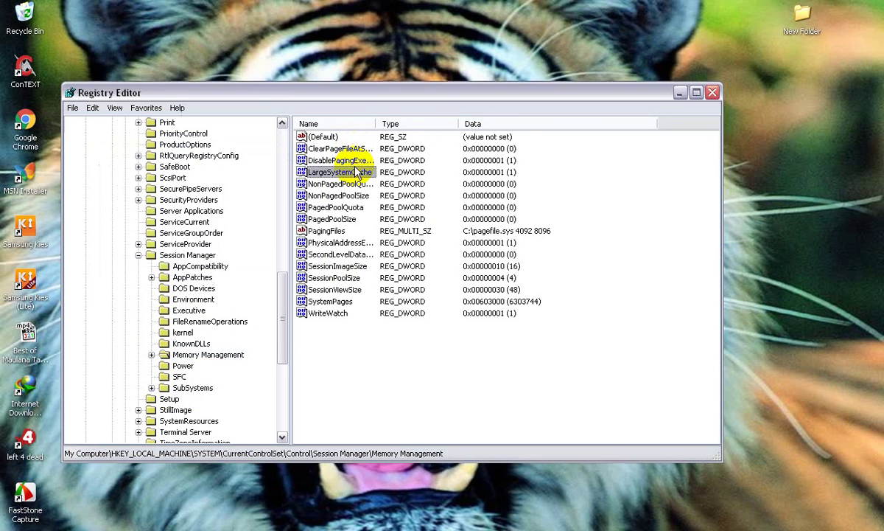
{"action": "double_click", "coordinate": [332, 161]}
{"action": "key", "text": "Return"}
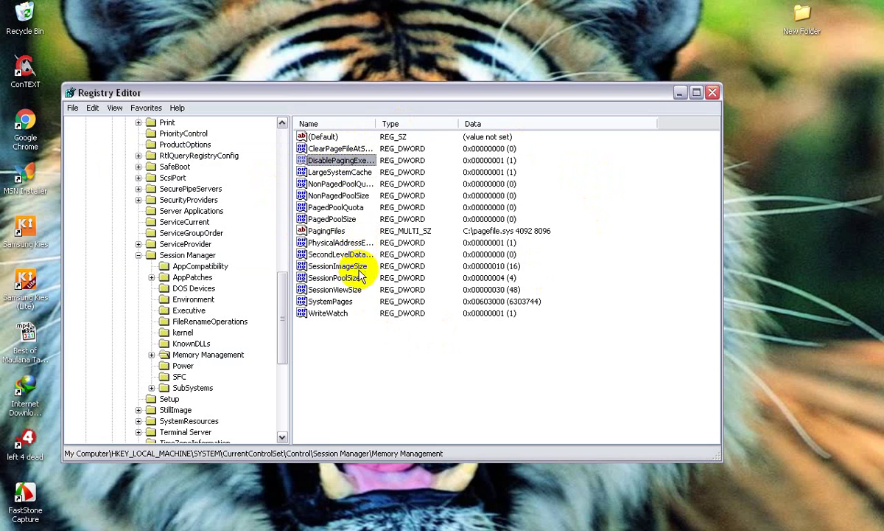
- Examine the page file sizes in the PagingFiles value without editing them, and close the Registry Editor
{"action": "double_click", "coordinate": [335, 231]}
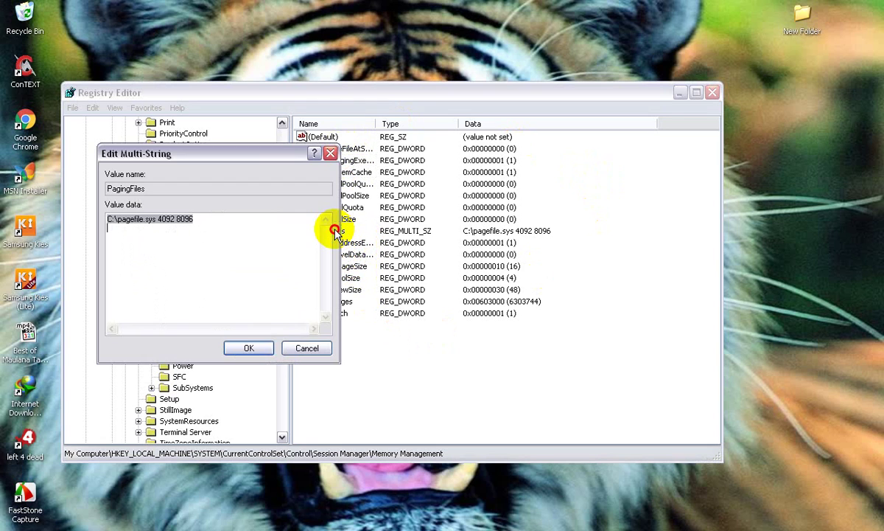
{"action": "left_click", "coordinate": [182, 225]}
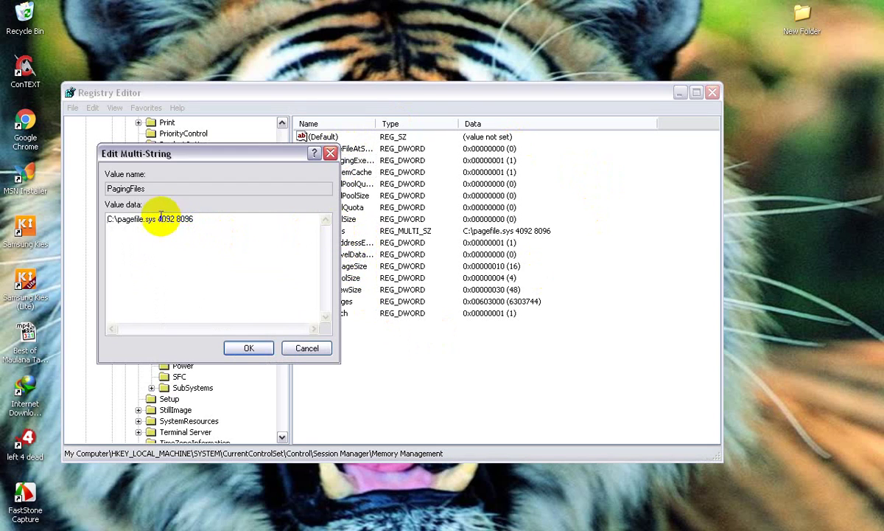
{"action": "left_click_drag", "start_coordinate": [158, 218], "coordinate": [227, 233]}
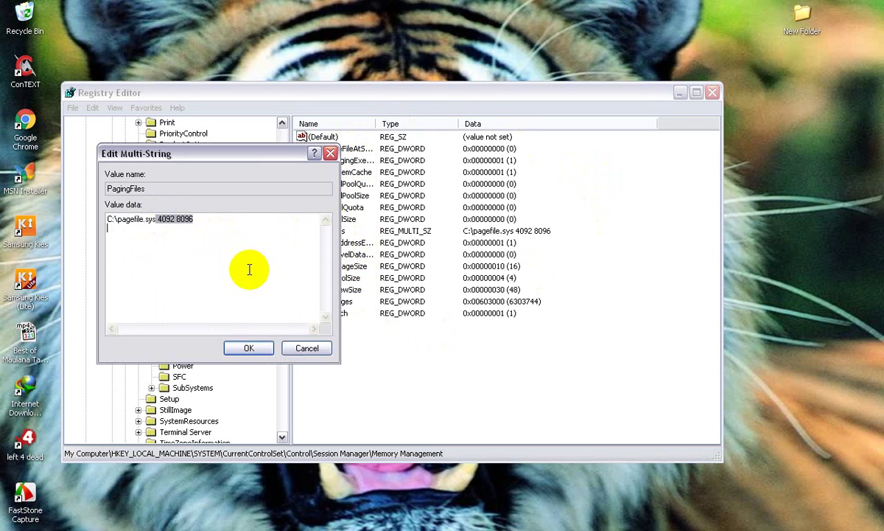
{"action": "left_click", "coordinate": [307, 348]}
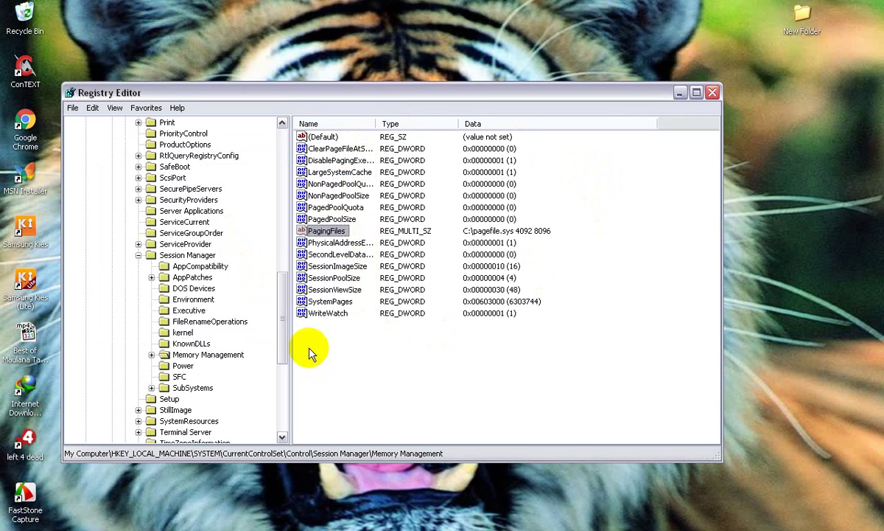
{"action": "left_click", "coordinate": [715, 96]}
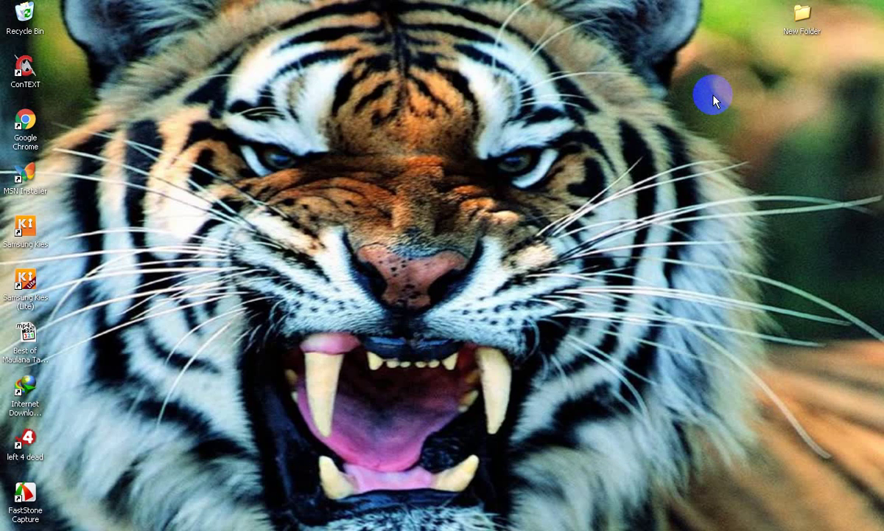
- Run 4gb_patch from the 4gbRAMPatcher folder inside the desktop's New Folder and select left4dead.exe as the executable
{"action": "left_click", "coordinate": [803, 23]}
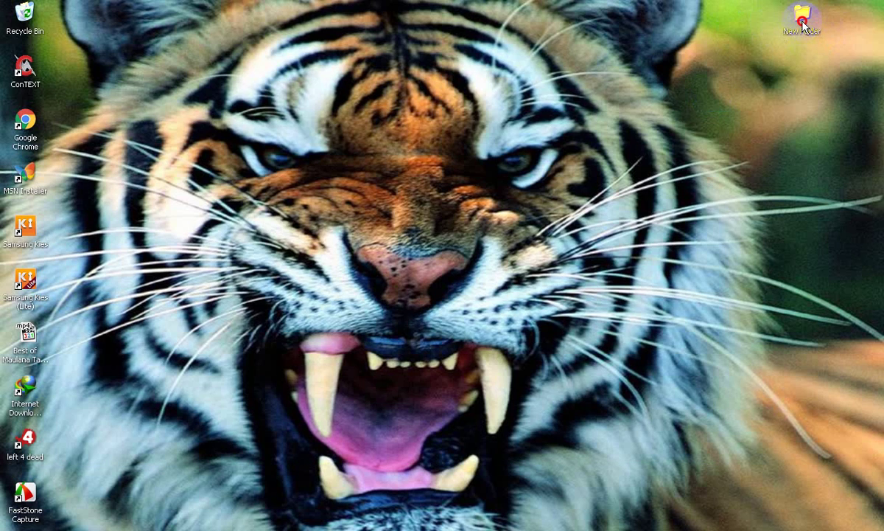
{"action": "double_click", "coordinate": [804, 22]}
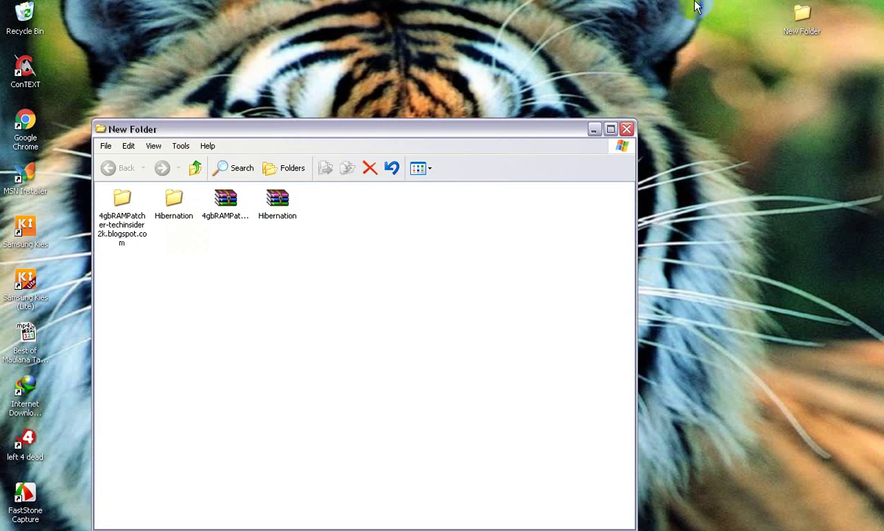
{"action": "left_click_drag", "start_coordinate": [343, 236], "coordinate": [119, 197]}
{"action": "left_click", "coordinate": [119, 197]}
{"action": "double_click", "coordinate": [120, 197]}
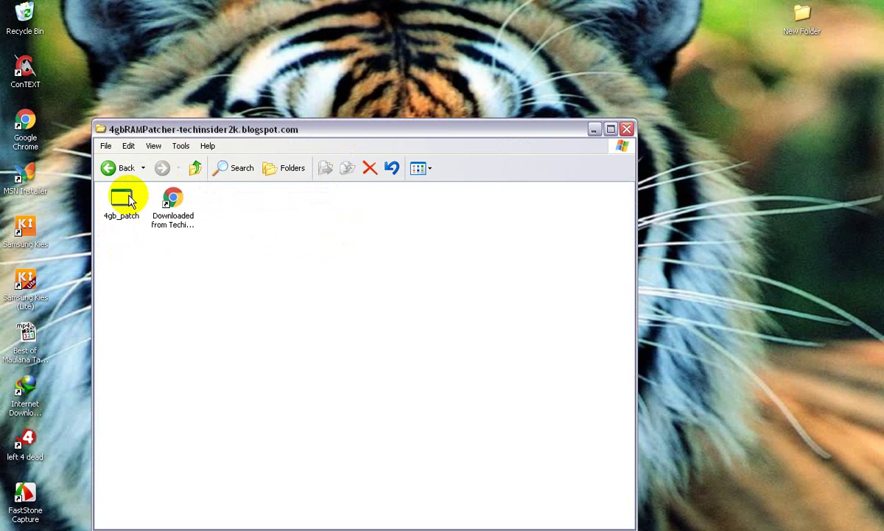
{"action": "left_click", "coordinate": [110, 201]}
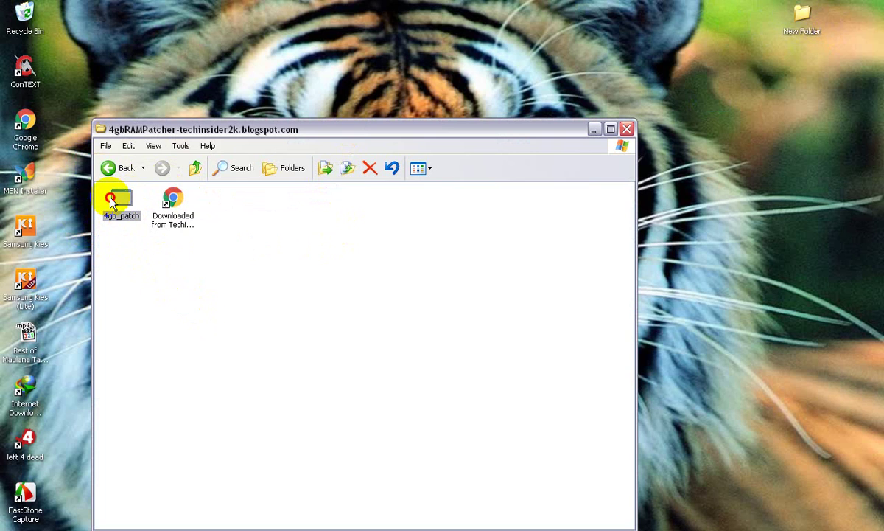
{"action": "double_click", "coordinate": [111, 201]}
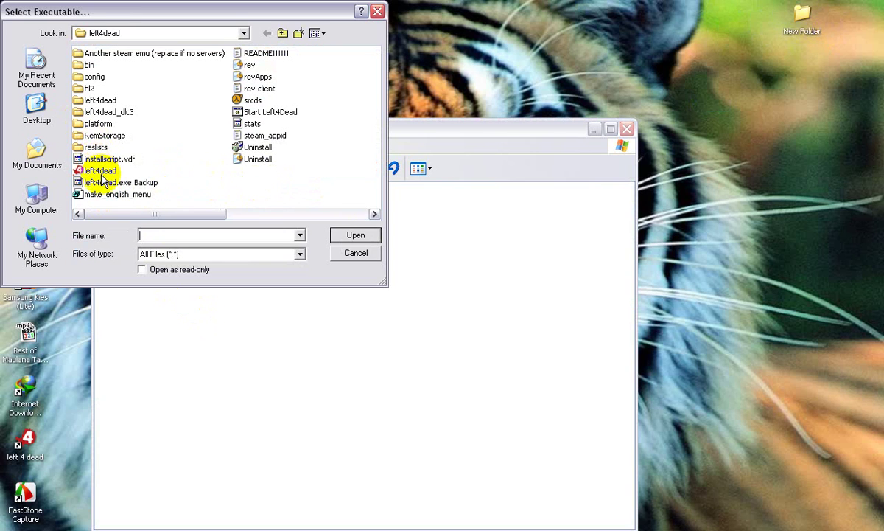
{"action": "left_click", "coordinate": [100, 173]}
- Delete left4dead.exe.Backup from the left 4 dead shortcut's target folder, and patch the left4dead executable with 4GB Patch
{"action": "right_click", "coordinate": [27, 439]}
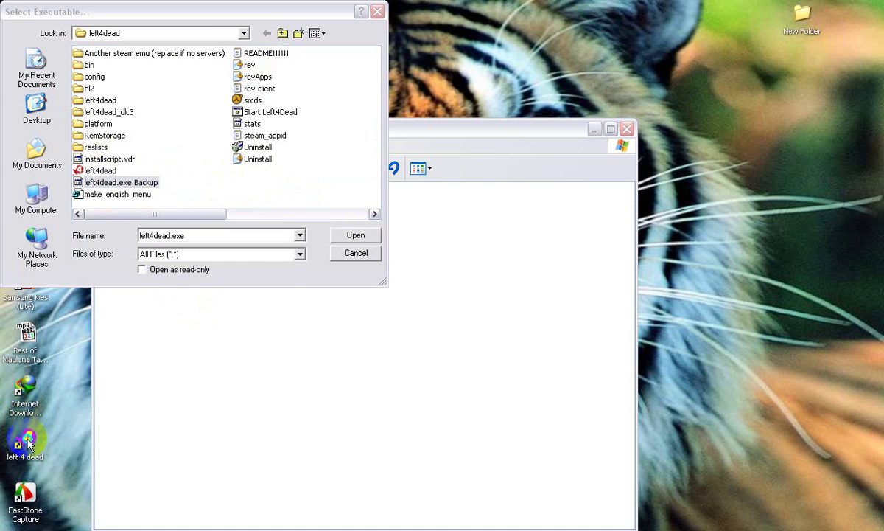
{"action": "left_click", "coordinate": [52, 430]}
{"action": "left_click", "coordinate": [95, 417]}
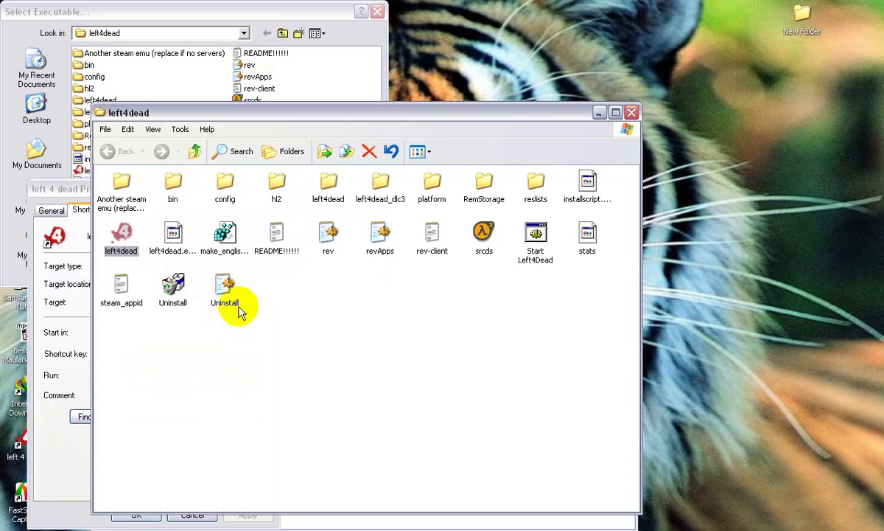
{"action": "left_click", "coordinate": [174, 254]}
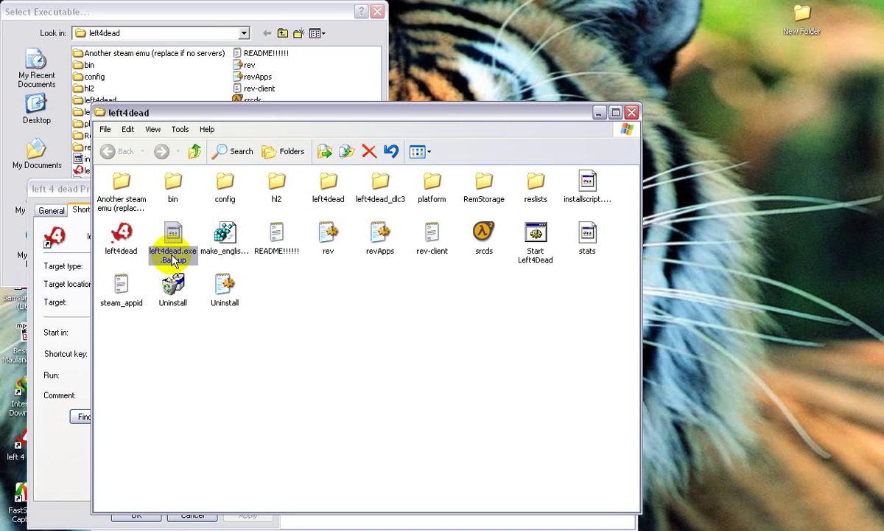
{"action": "key", "text": "Delete"}
{"action": "key", "text": "Return"}
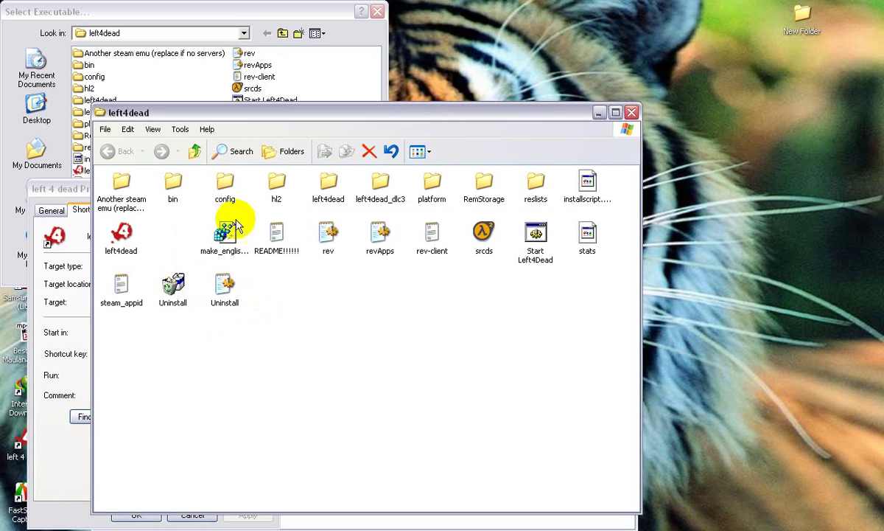
{"action": "left_click", "coordinate": [631, 112]}
{"action": "left_click", "coordinate": [192, 514]}
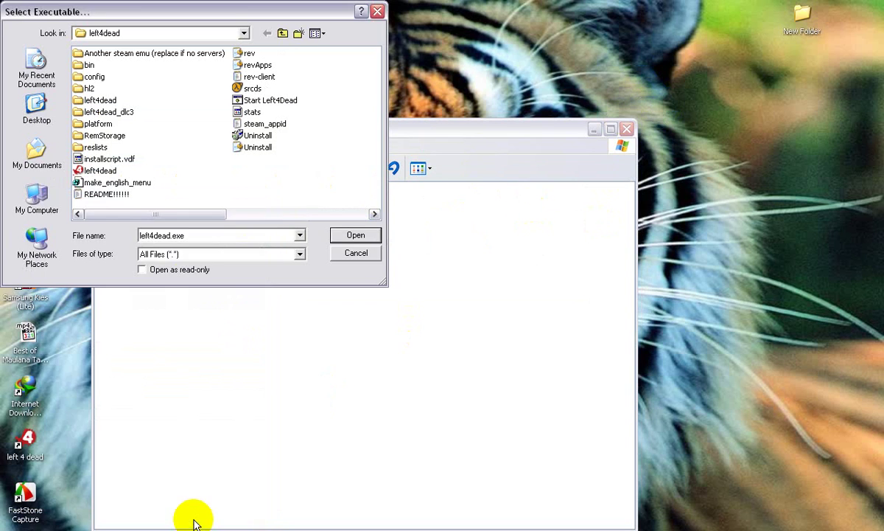
{"action": "double_click", "coordinate": [80, 171]}
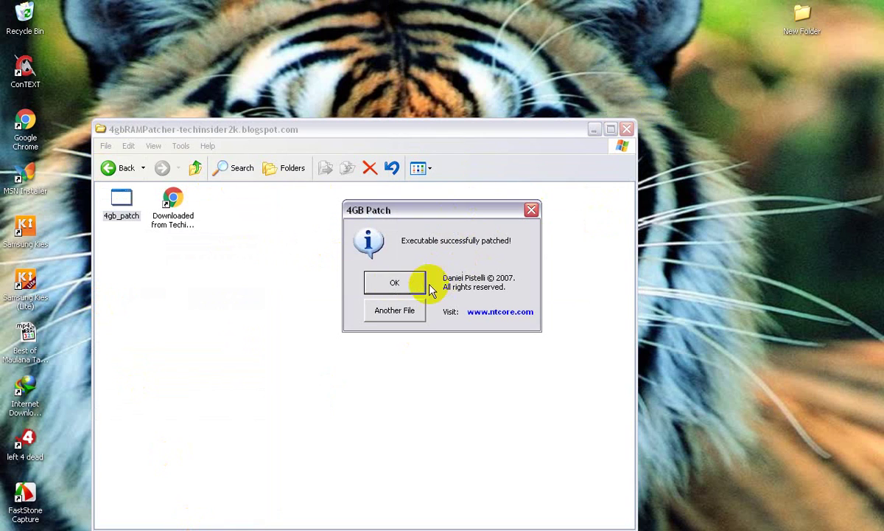
{"action": "left_click", "coordinate": [404, 287]}
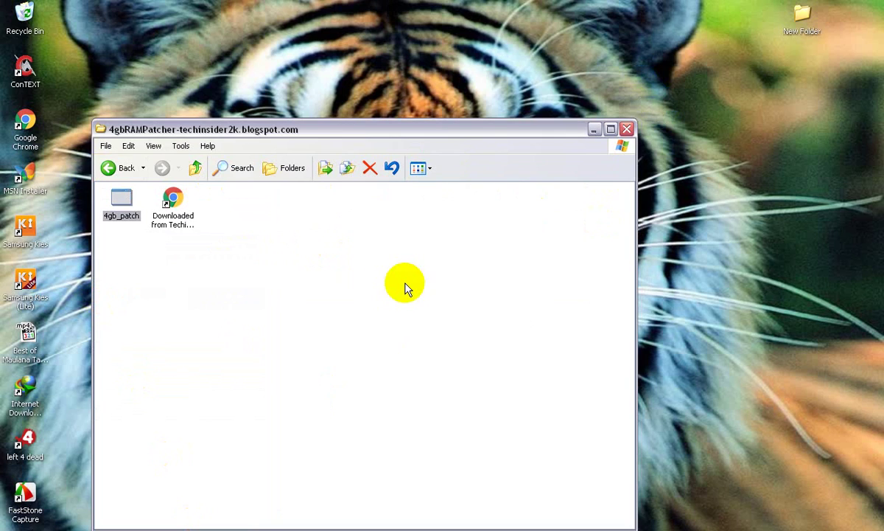
- Run the Hibernation script from New Folder's Hibernation folder with option 2, Hibernation OFF, and close the open windows
{"action": "left_click", "coordinate": [199, 169]}
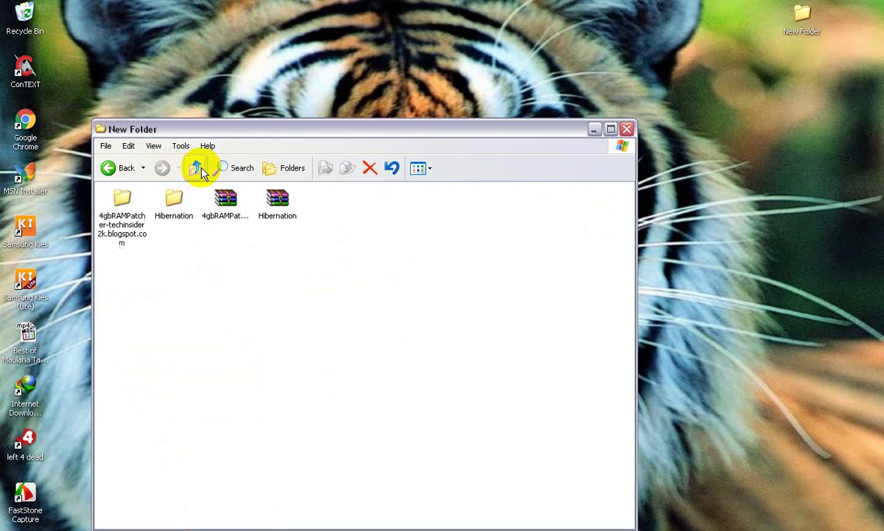
{"action": "double_click", "coordinate": [173, 199]}
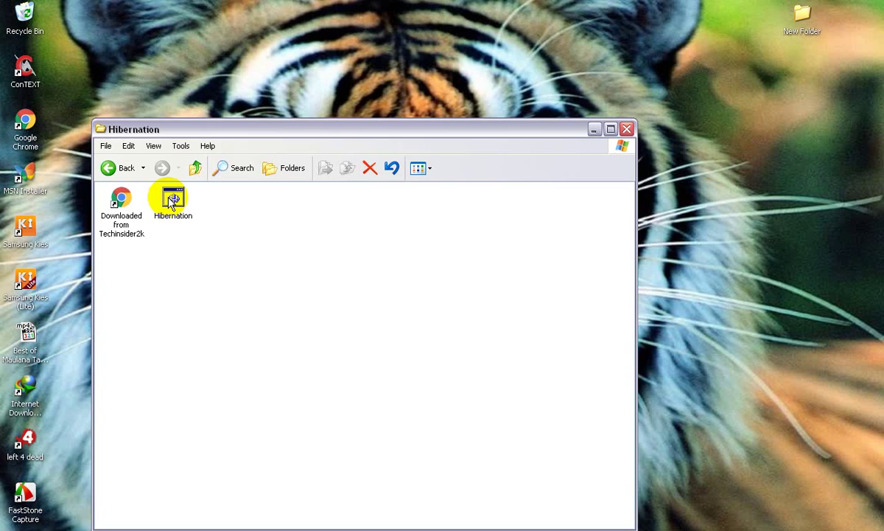
{"action": "double_click", "coordinate": [171, 200]}
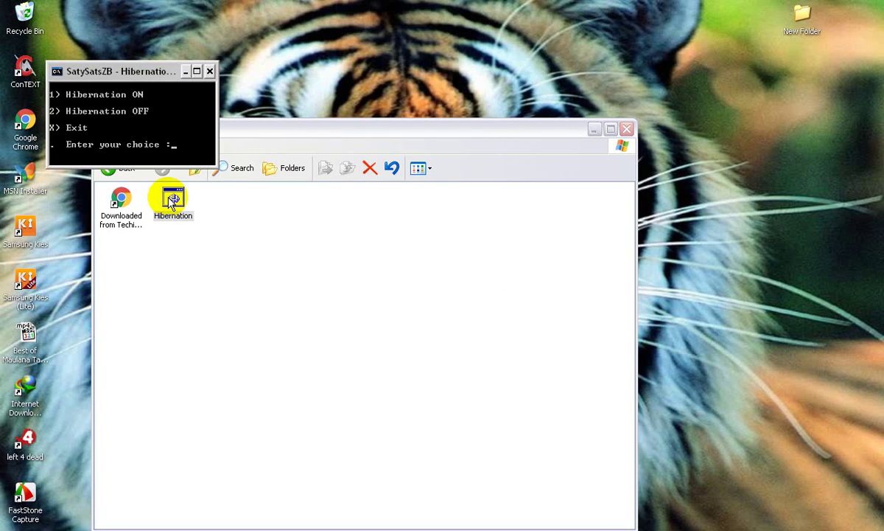
{"action": "type", "text": "2"}
{"action": "key", "text": "Return"}
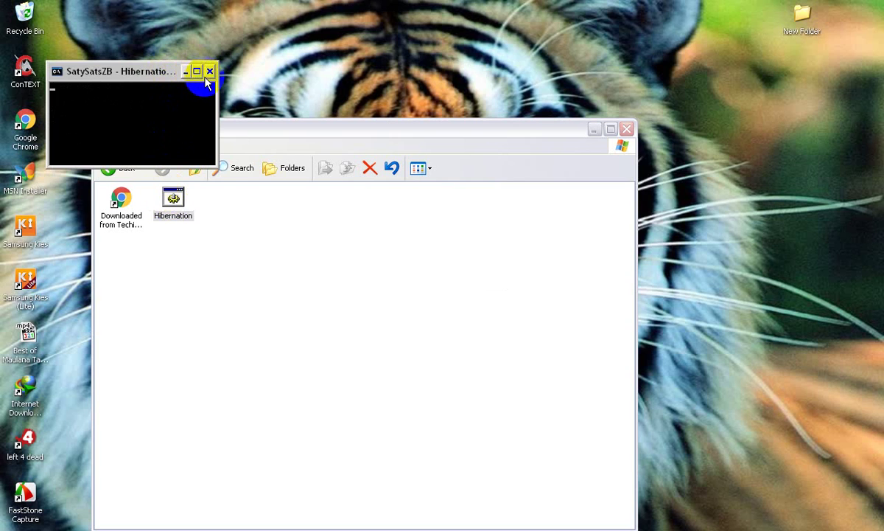
{"action": "left_click", "coordinate": [209, 73]}
{"action": "left_click", "coordinate": [625, 129]}
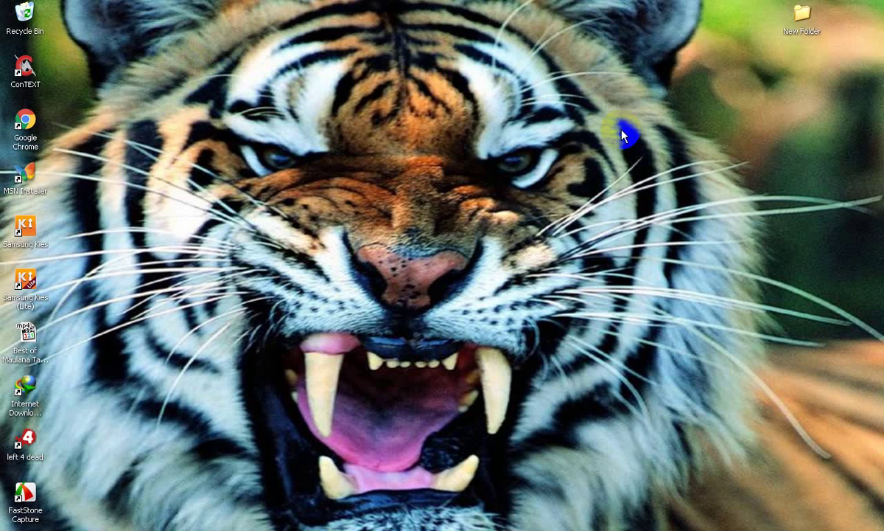
{"action": "right_click", "coordinate": [406, 264]}
{"action": "left_click", "coordinate": [427, 283]}
{"action": "right_click", "coordinate": [111, 408]}
{"action": "left_click", "coordinate": [154, 428]}
- Launch left 4 dead from the desktop and open the advanced video settings in its options
{"action": "double_click", "coordinate": [25, 442]}
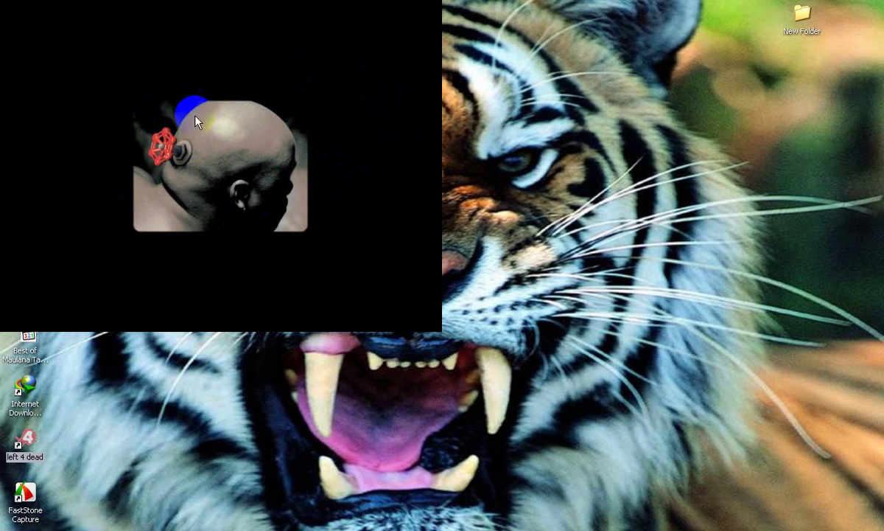
{"action": "left_click", "coordinate": [168, 216]}
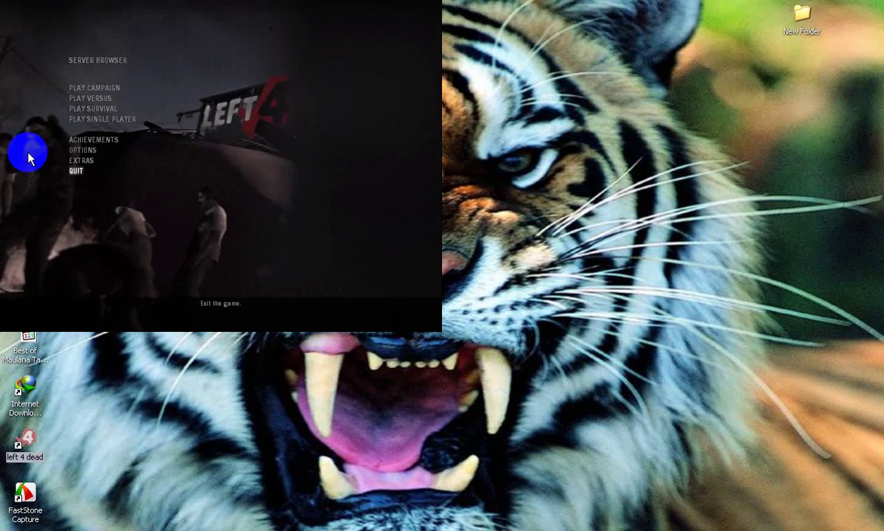
{"action": "mouse_move", "coordinate": [87, 150]}
{"action": "left_click", "coordinate": [239, 153]}
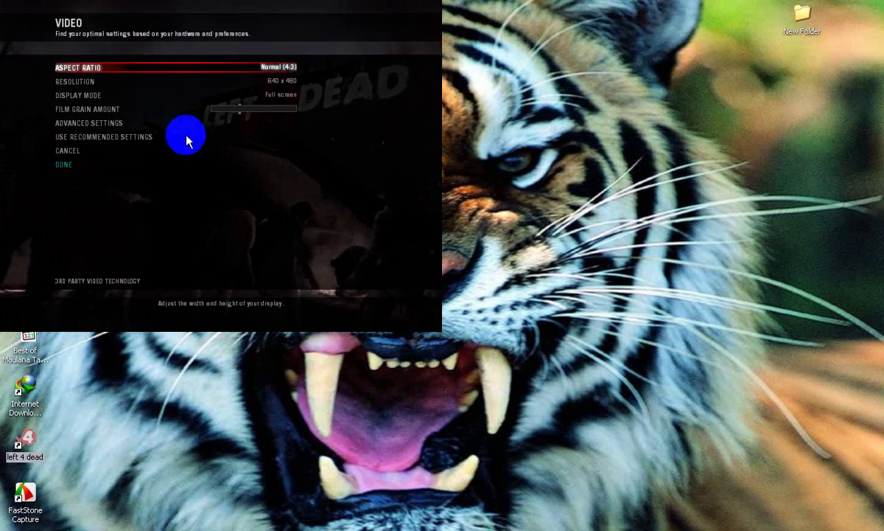
{"action": "left_click", "coordinate": [142, 123]}
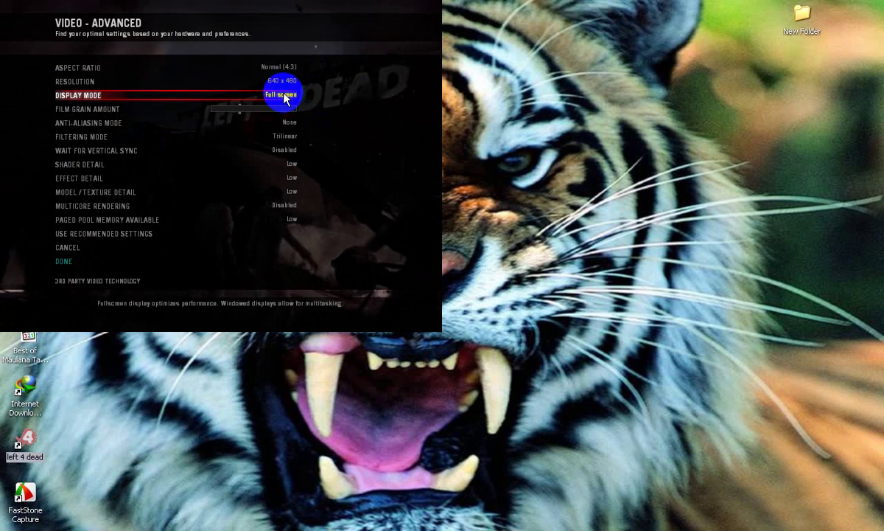
- Set the game's display mode to windowed and apply the advanced video settings
{"action": "left_click", "coordinate": [291, 94]}
{"action": "left_click", "coordinate": [309, 104]}
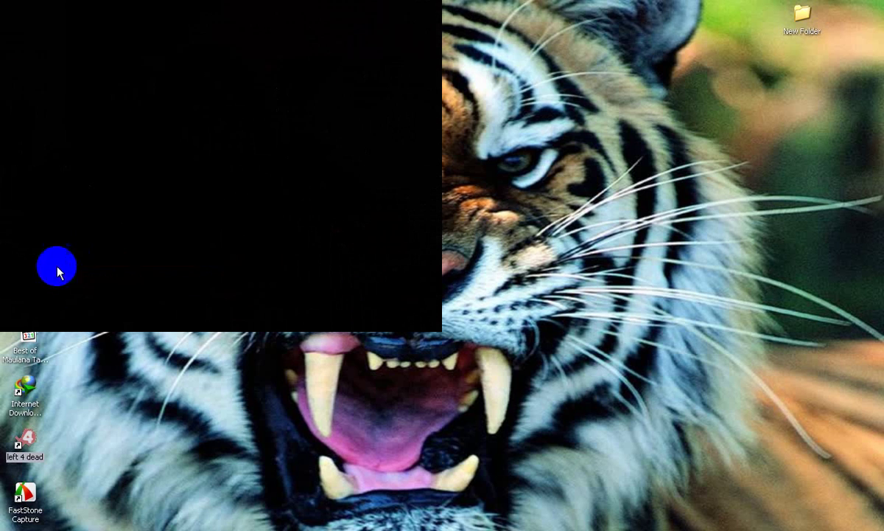
{"action": "left_click", "coordinate": [65, 263]}
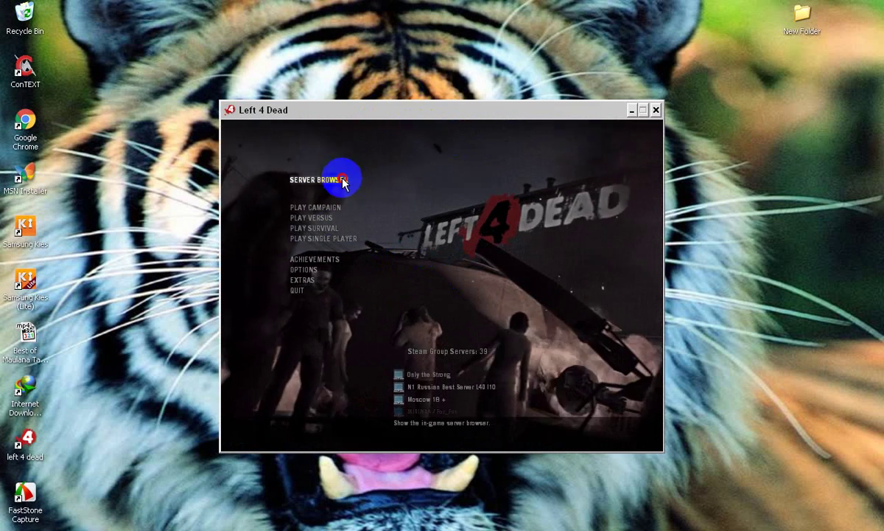
{"action": "left_click", "coordinate": [336, 177]}
{"action": "left_click", "coordinate": [345, 227]}
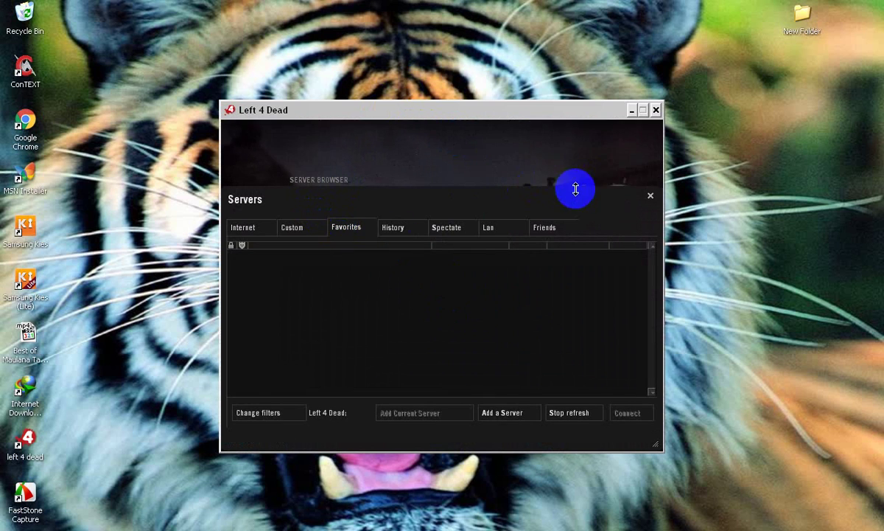
{"action": "left_click", "coordinate": [649, 198]}
- Start a single player game of the No Mercy campaign, chapter 1: The Apartments, on Normal difficulty with a random character
{"action": "left_click", "coordinate": [364, 241]}
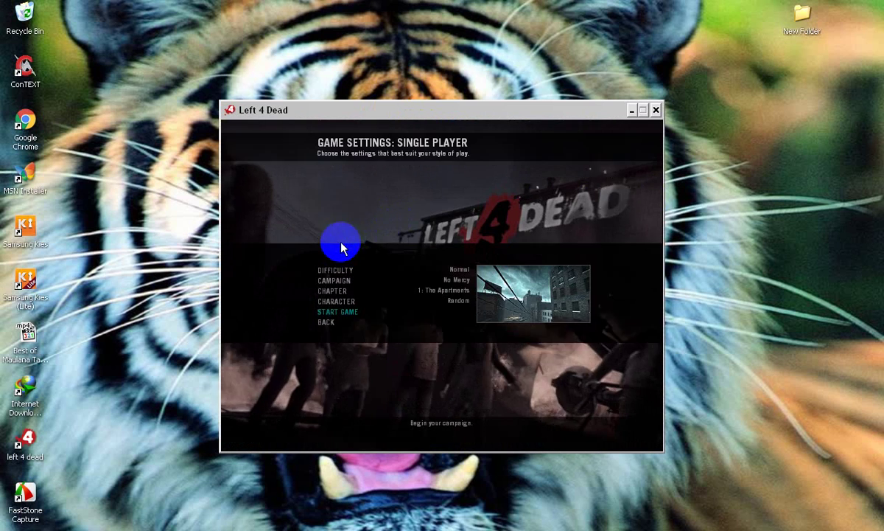
{"action": "left_click", "coordinate": [389, 318]}
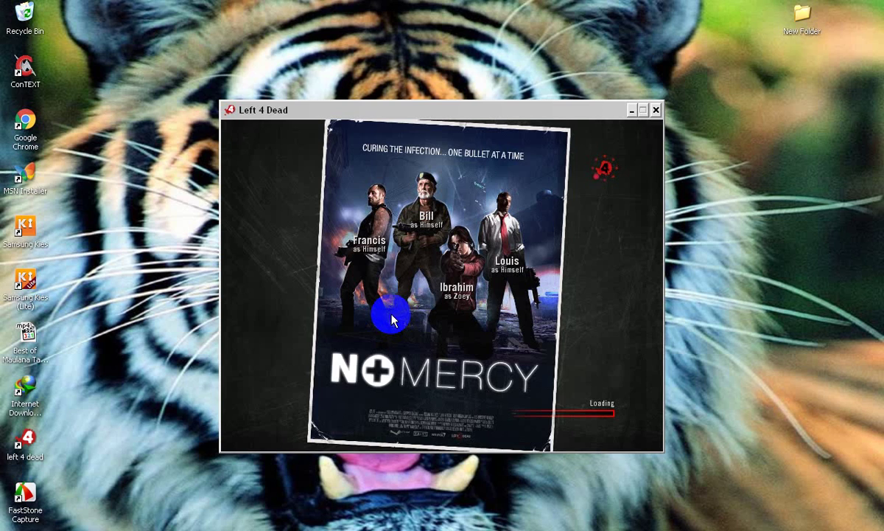
- Open the Intel Graphics and Media Control Panel from the desktop and switch back to the Left 4 Dead window
{"action": "left_click", "coordinate": [261, 31]}
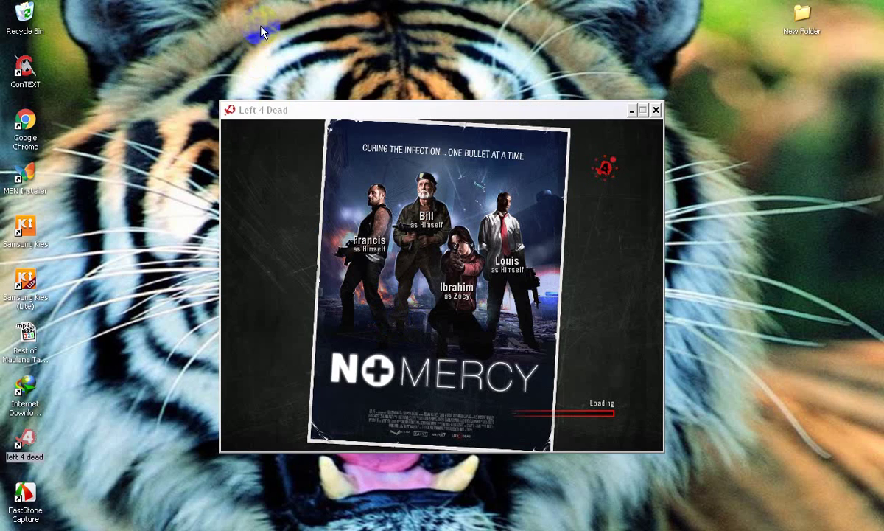
{"action": "right_click", "coordinate": [262, 30]}
{"action": "left_click", "coordinate": [306, 90]}
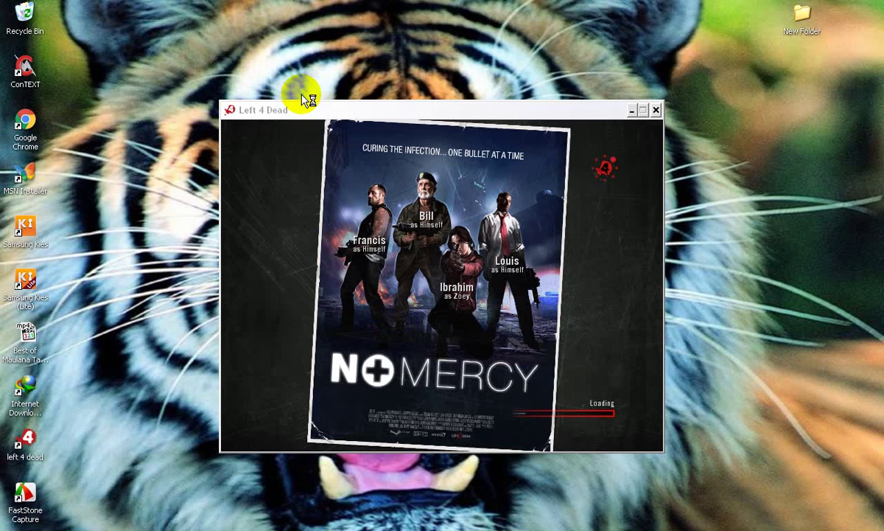
{"action": "left_click", "coordinate": [292, 127]}
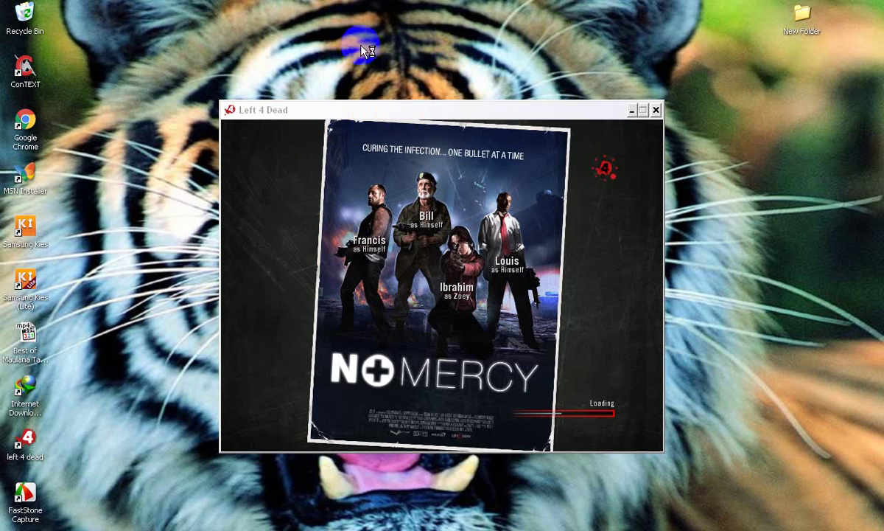
{"action": "right_click", "coordinate": [455, 31]}
{"action": "left_click", "coordinate": [467, 54]}
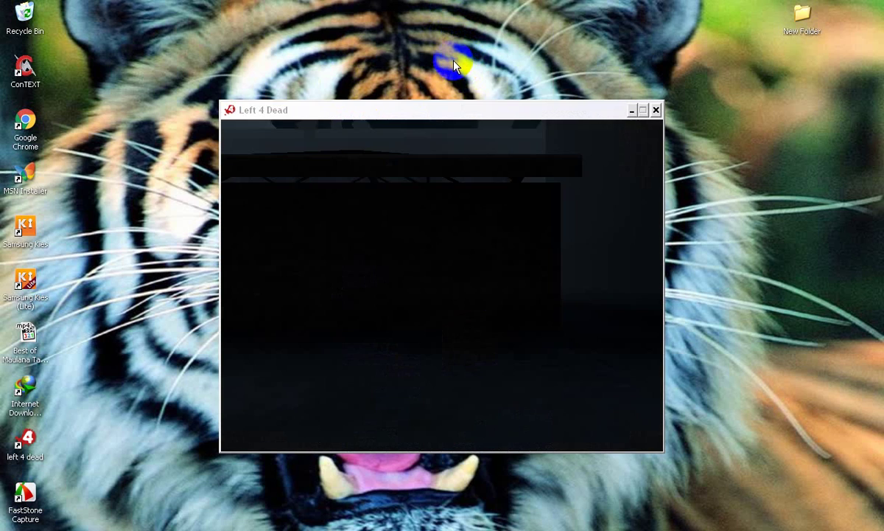
{"action": "left_click", "coordinate": [411, 102]}
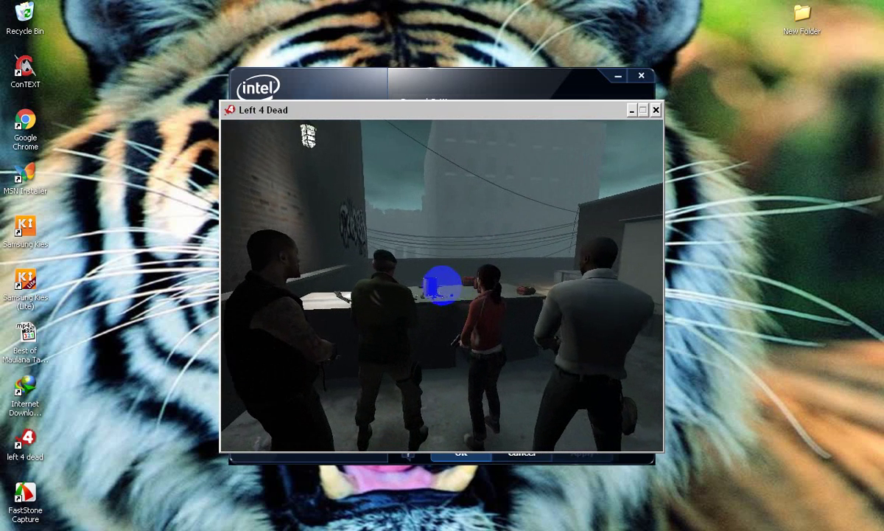
- Pick up the shotgun and a first aid kit from the rooftop table and move down into the alley
{"action": "key", "text": "w"}
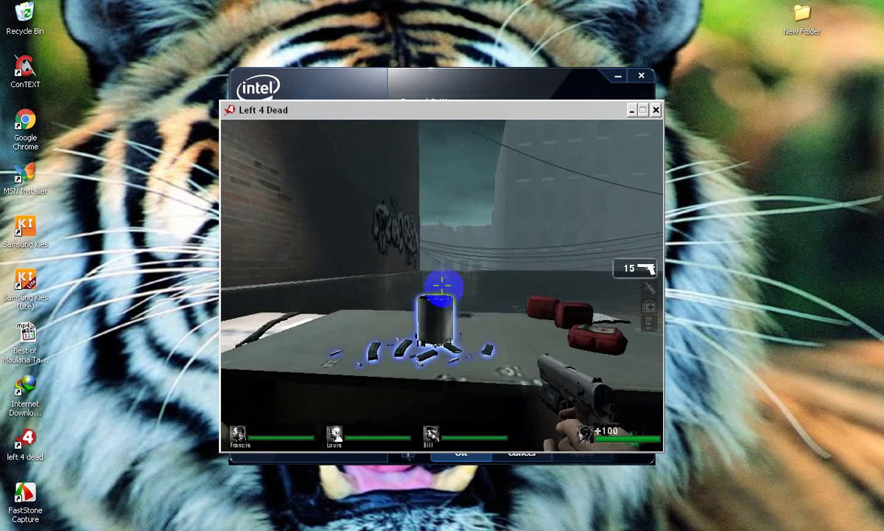
{"action": "key", "text": "e"}
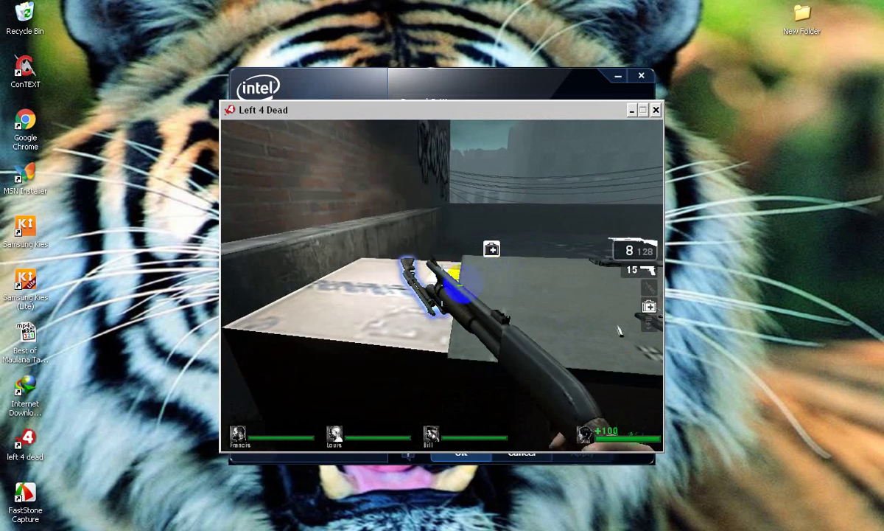
{"action": "key", "text": "w"}
{"action": "key", "text": "w"}
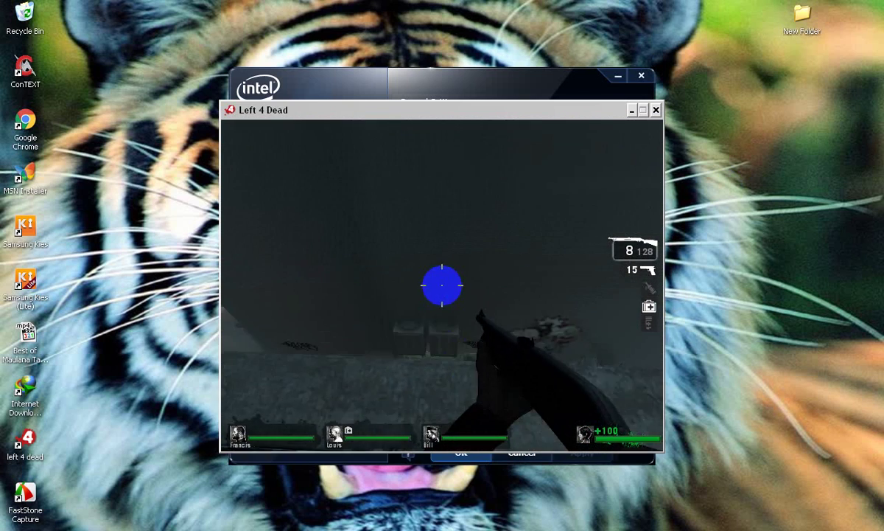
{"action": "key", "text": "w"}
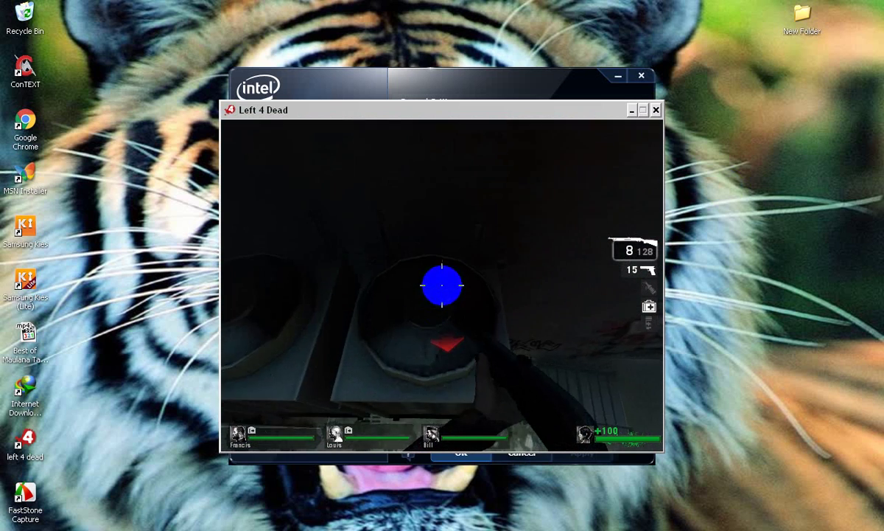
{"action": "key", "text": "w"}
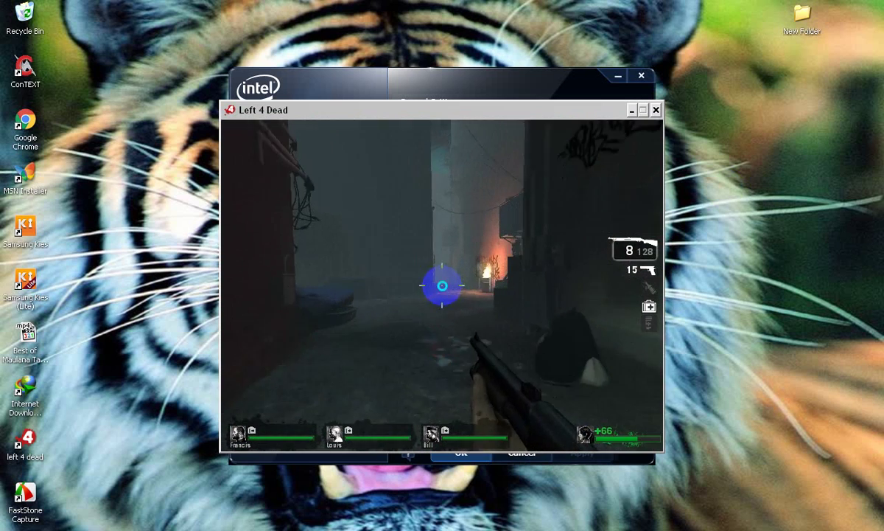
- Shoot and shove the infected around the burning barrel and parked car with the shotgun
{"action": "left_click", "coordinate": [443, 286]}
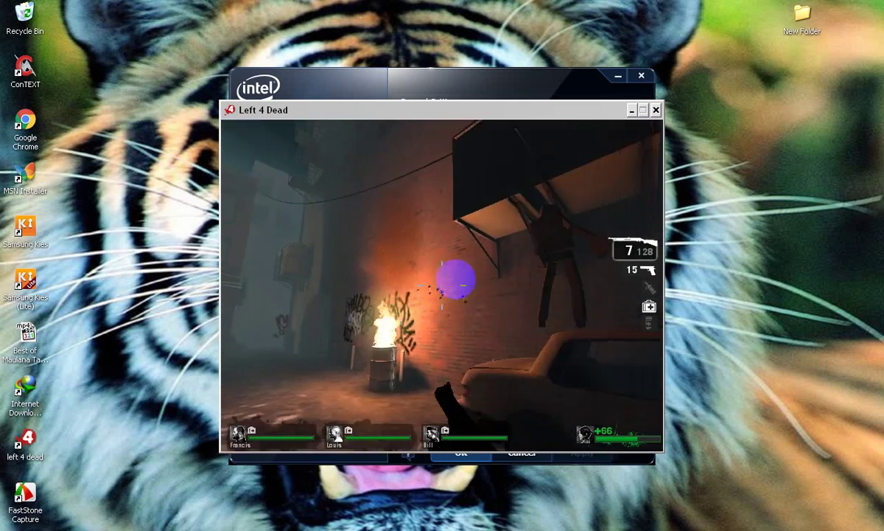
{"action": "left_click", "coordinate": [447, 289]}
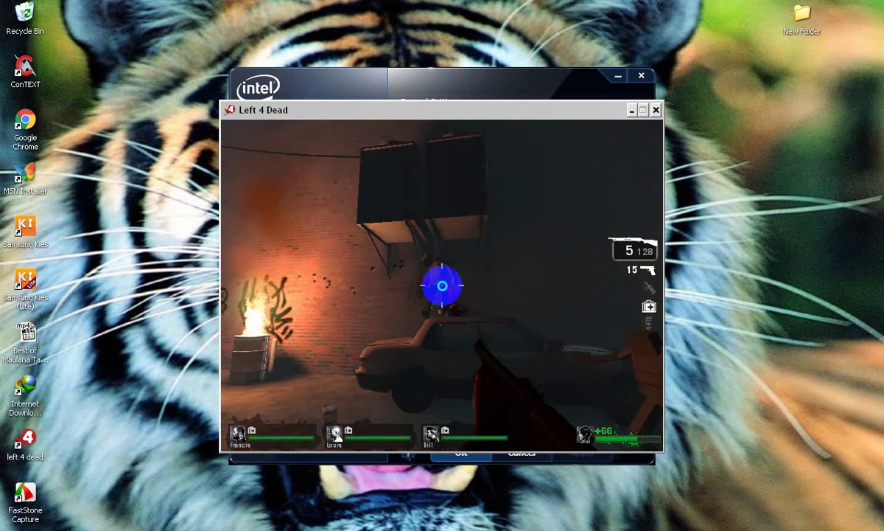
{"action": "left_click", "coordinate": [445, 280]}
{"action": "left_click", "coordinate": [432, 242]}
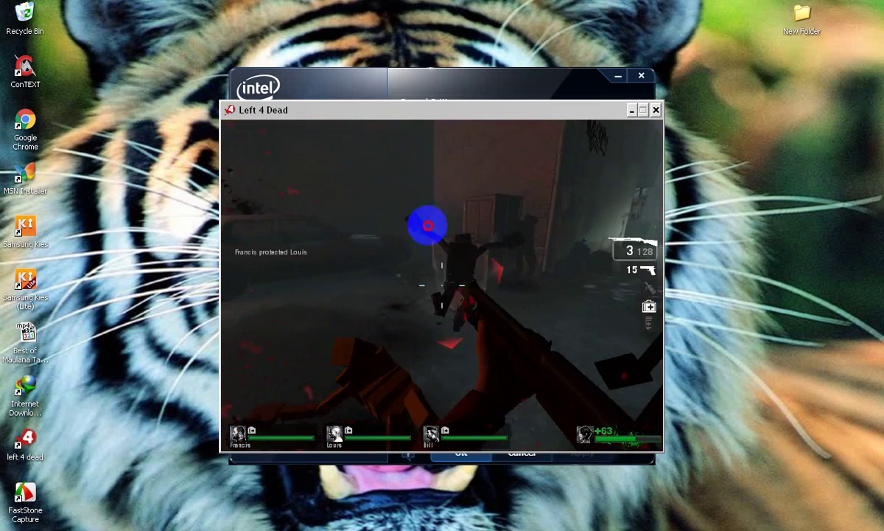
{"action": "right_click", "coordinate": [457, 324]}
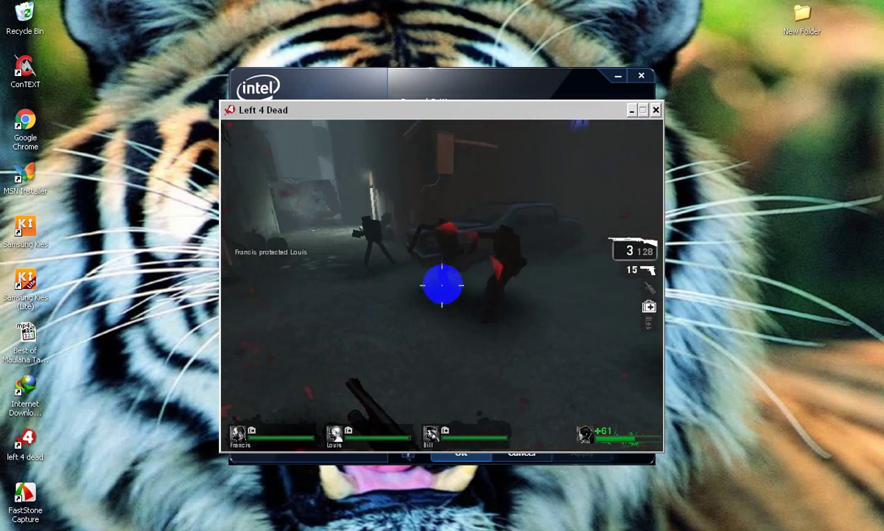
{"action": "left_click", "coordinate": [442, 285]}
{"action": "left_click", "coordinate": [442, 285]}
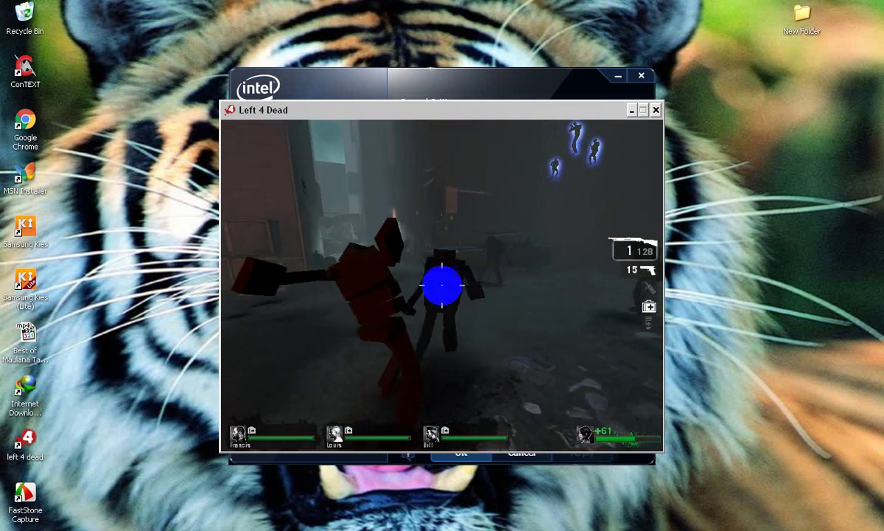
{"action": "left_click", "coordinate": [442, 285]}
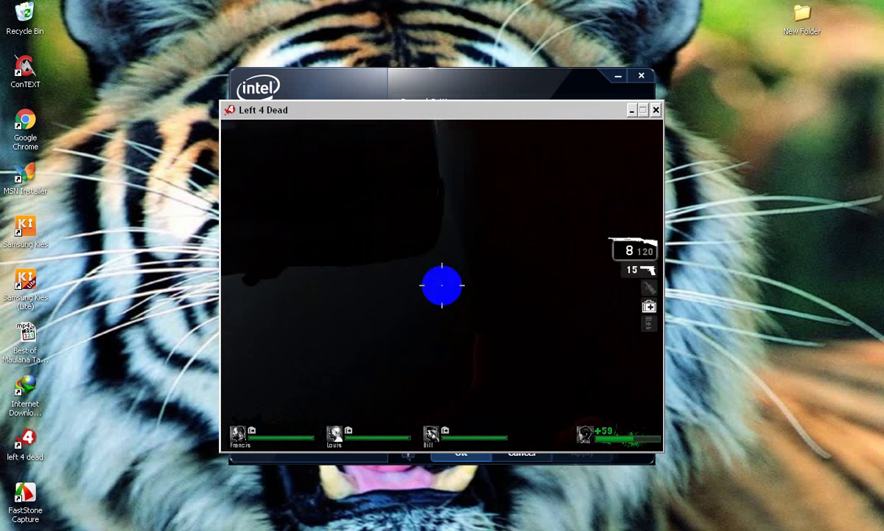
- Fight the infected through the narrow dark alley with the shotgun, reloading between attacks
{"action": "left_click", "coordinate": [442, 285]}
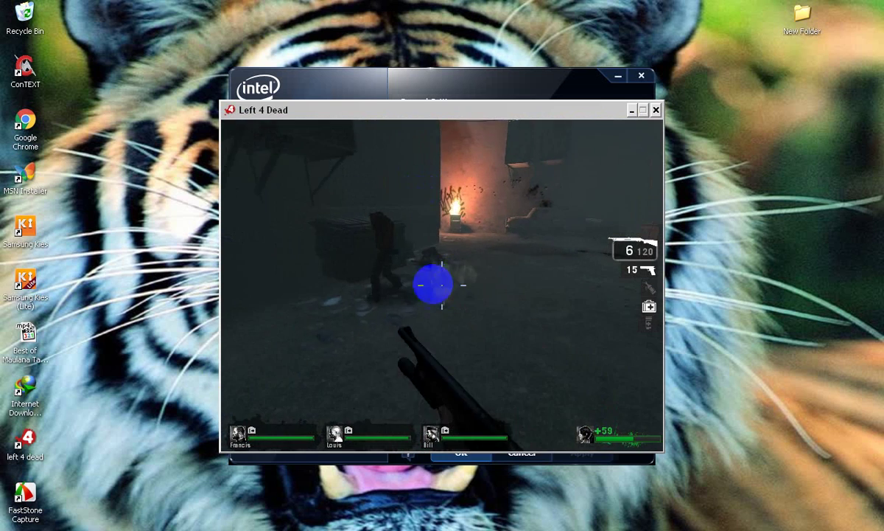
{"action": "left_click", "coordinate": [442, 285]}
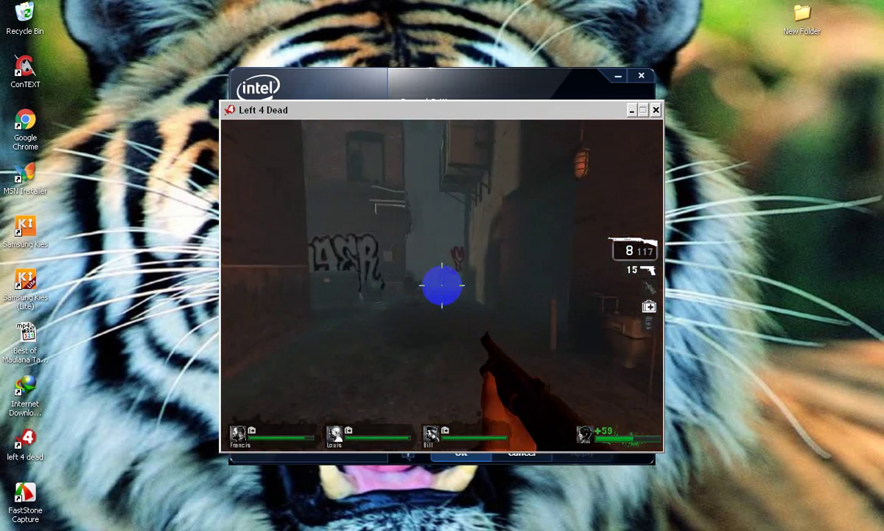
{"action": "left_click", "coordinate": [442, 286]}
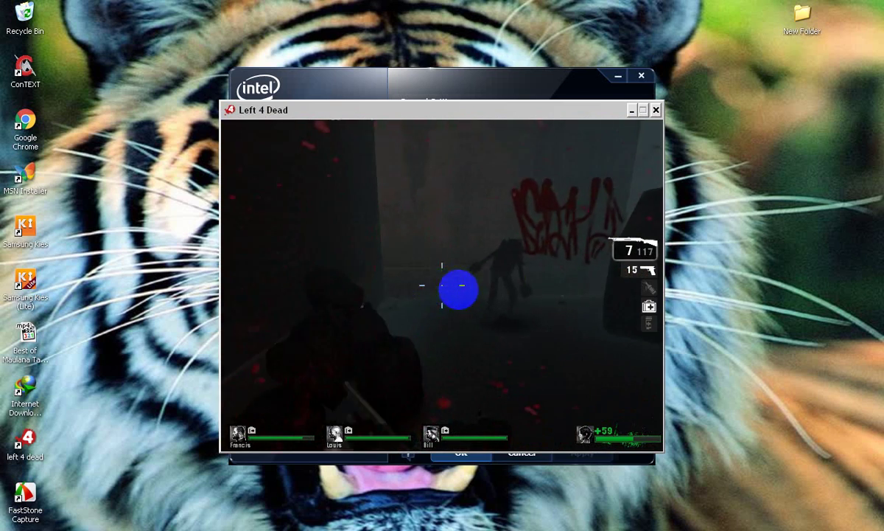
{"action": "left_click", "coordinate": [442, 286]}
{"action": "key", "text": "r"}
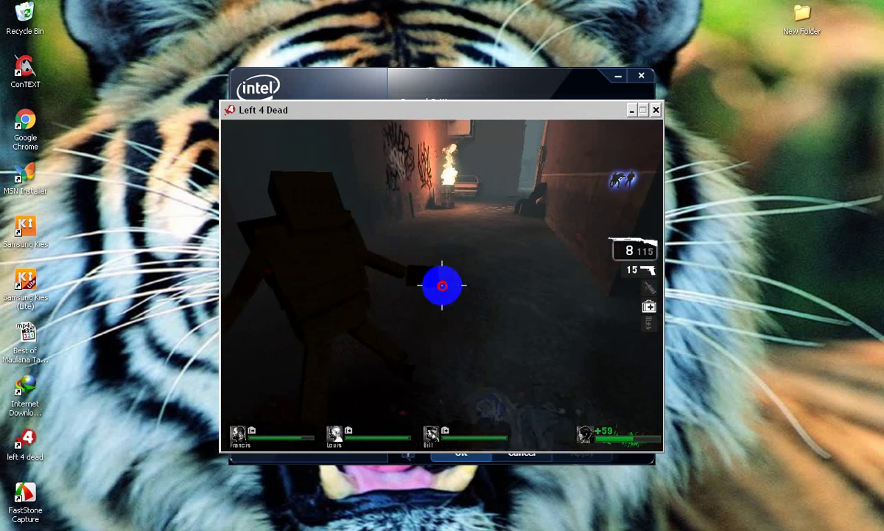
{"action": "left_click", "coordinate": [442, 285]}
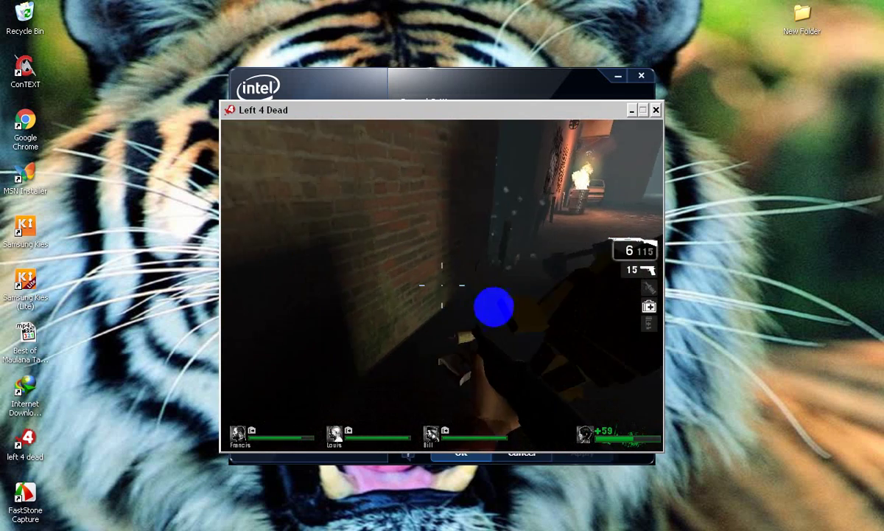
{"action": "left_click", "coordinate": [442, 285]}
{"action": "left_click", "coordinate": [442, 285]}
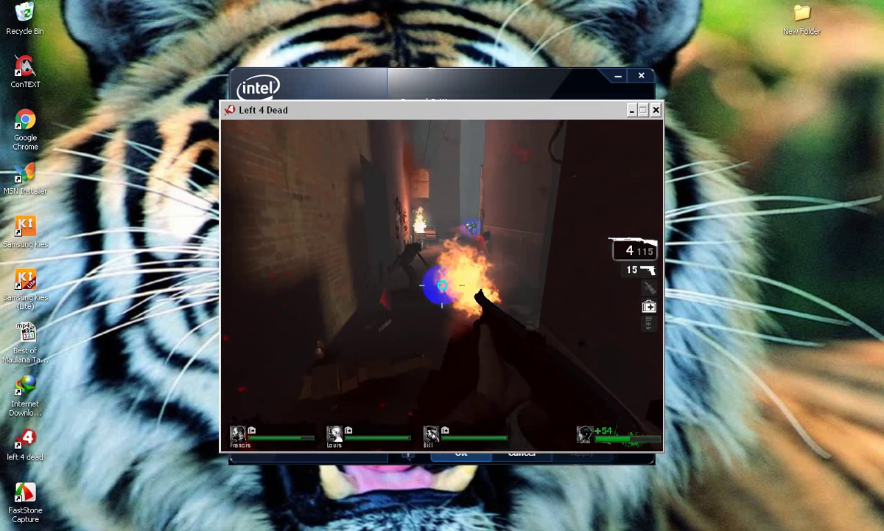
{"action": "left_click", "coordinate": [442, 285]}
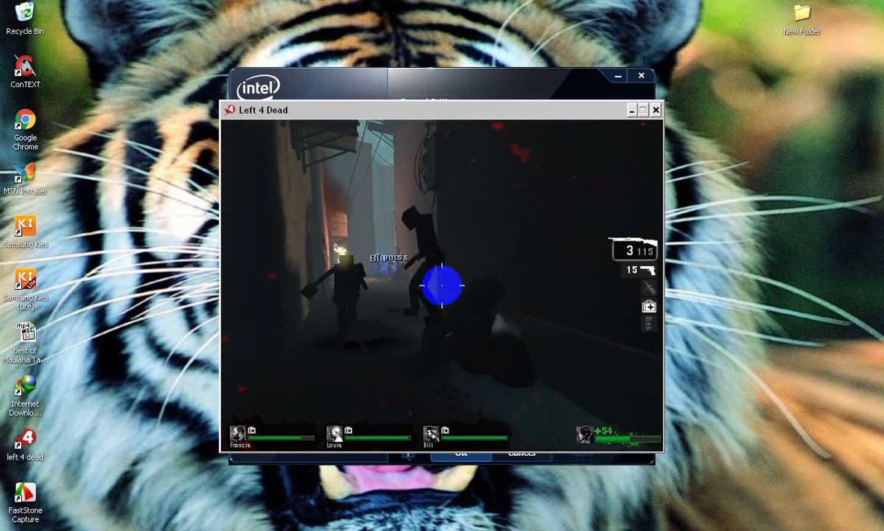
{"action": "left_click", "coordinate": [431, 289]}
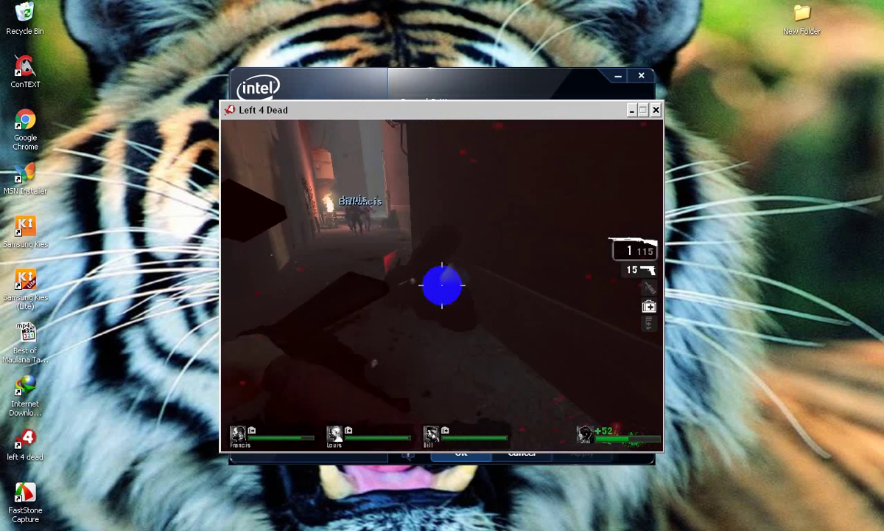
{"action": "left_click", "coordinate": [443, 287]}
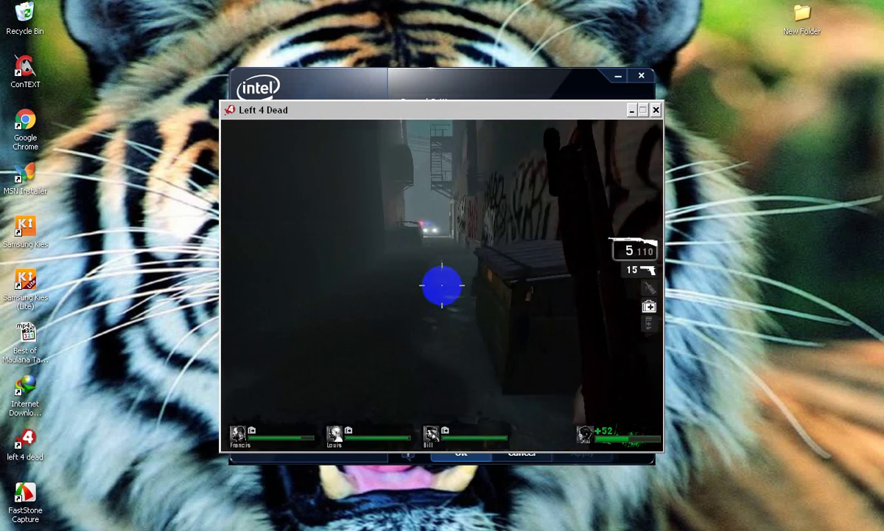
- Advance toward the police car at the alley's end and exit the game with the console command quit
{"action": "key", "text": "w"}
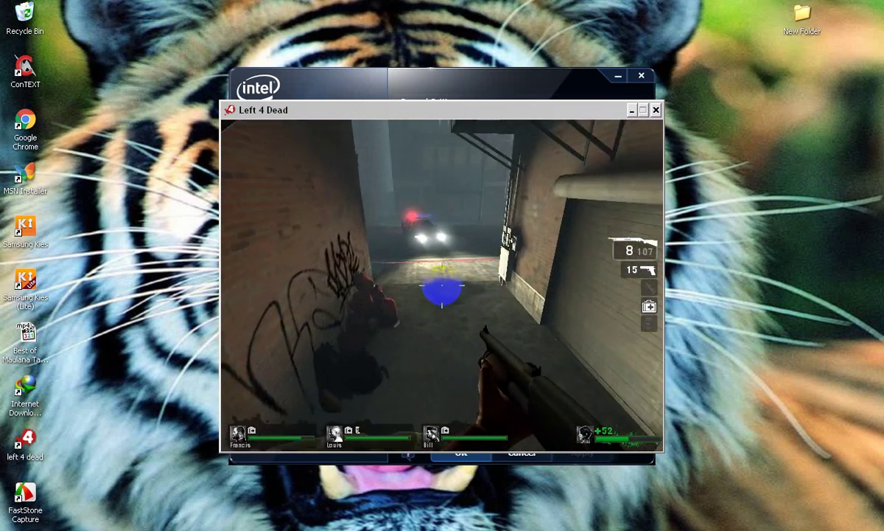
{"action": "key", "text": "grave"}
{"action": "type", "text": "quit"}
{"action": "key", "text": "Return"}
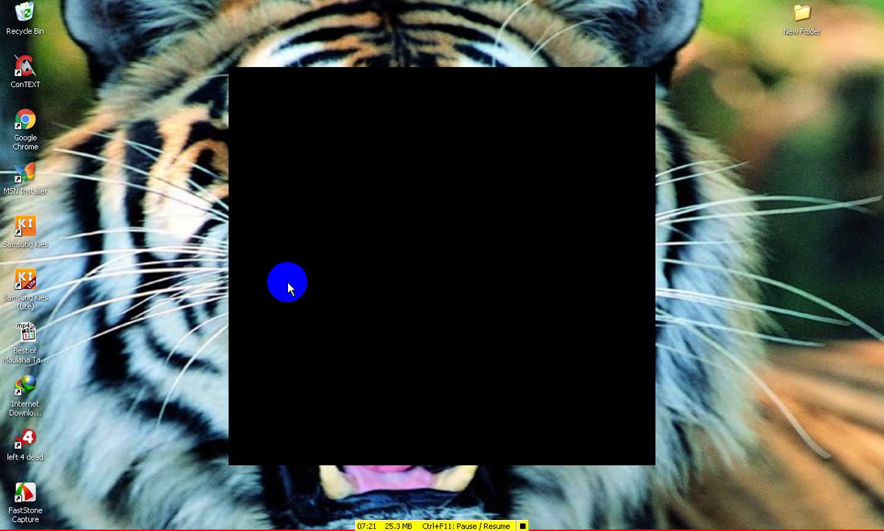
- Set Vertex Processing to Default Settings in the Intel control panel's 3D settings and apply the change
{"action": "left_click", "coordinate": [292, 287]}
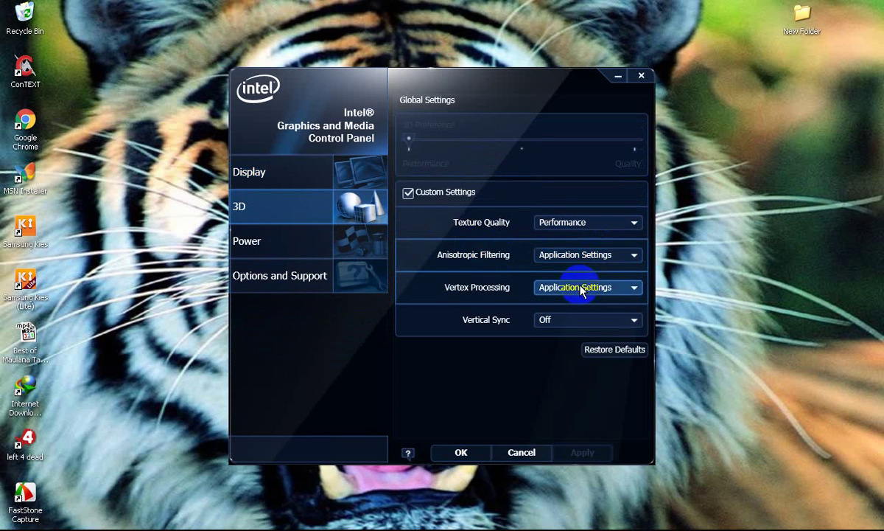
{"action": "left_click", "coordinate": [582, 452]}
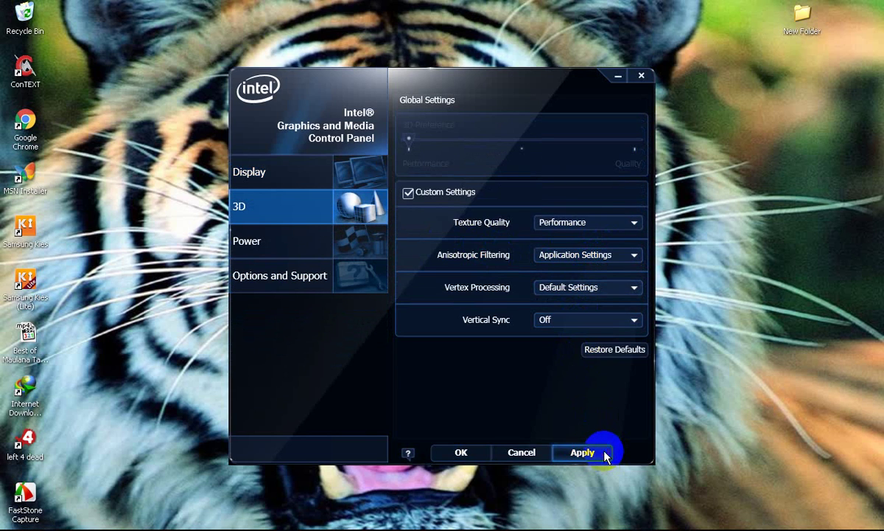
{"action": "left_click", "coordinate": [412, 277]}
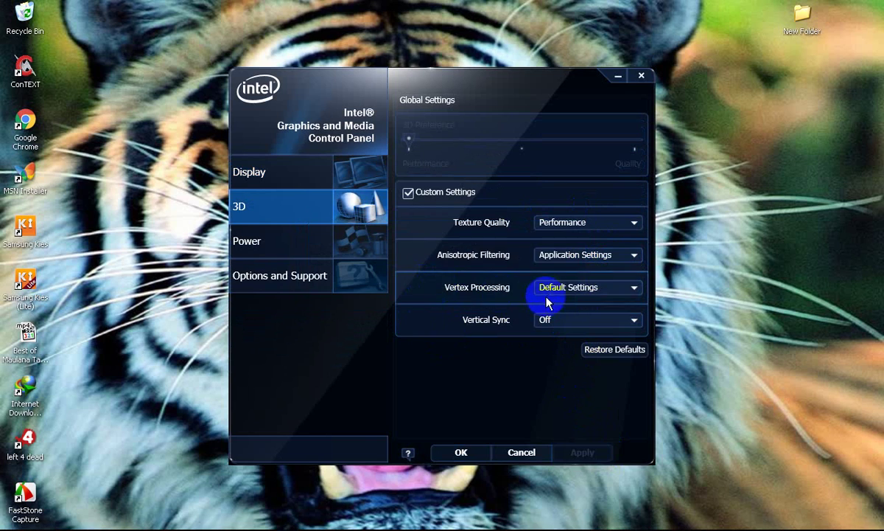
- Set Texture Quality to Balance in the 3D settings, then apply and keep the change
{"action": "left_click", "coordinate": [557, 221]}
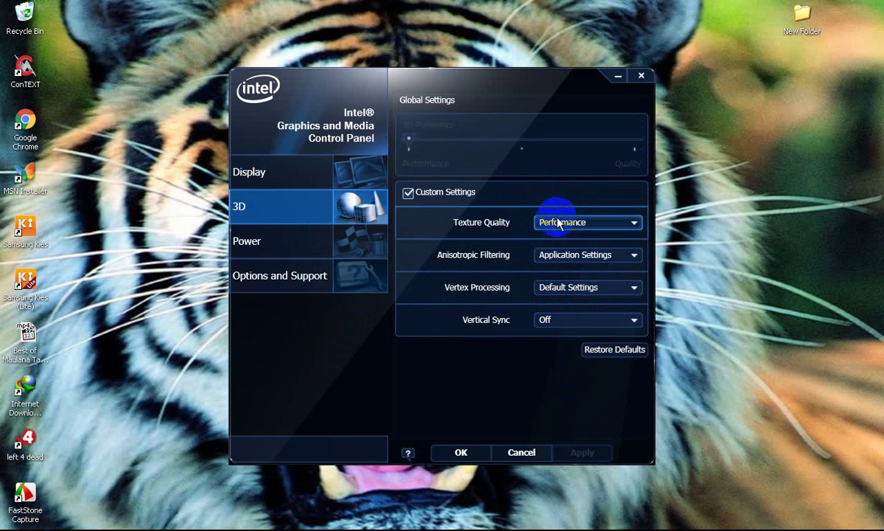
{"action": "left_click", "coordinate": [567, 254]}
{"action": "left_click", "coordinate": [562, 451]}
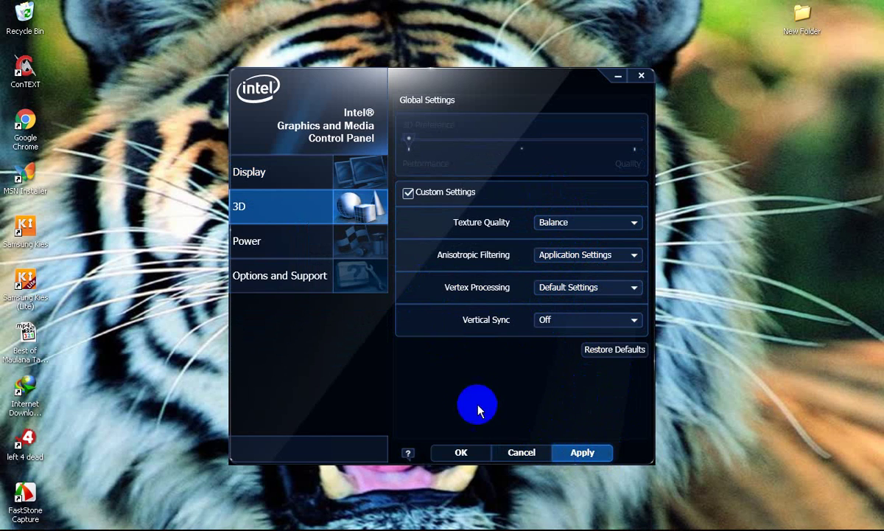
{"action": "left_click", "coordinate": [428, 284]}
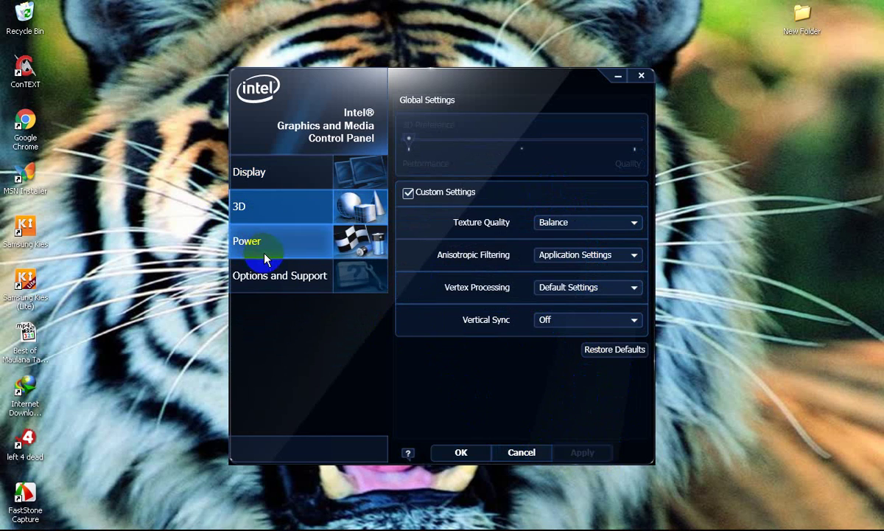
- Review the graphics power plan choices and the display power saving settings in the Power section
{"action": "left_click", "coordinate": [248, 239]}
{"action": "left_click", "coordinate": [459, 201]}
{"action": "left_click", "coordinate": [612, 132]}
{"action": "left_click", "coordinate": [600, 166]}
{"action": "left_click", "coordinate": [302, 282]}
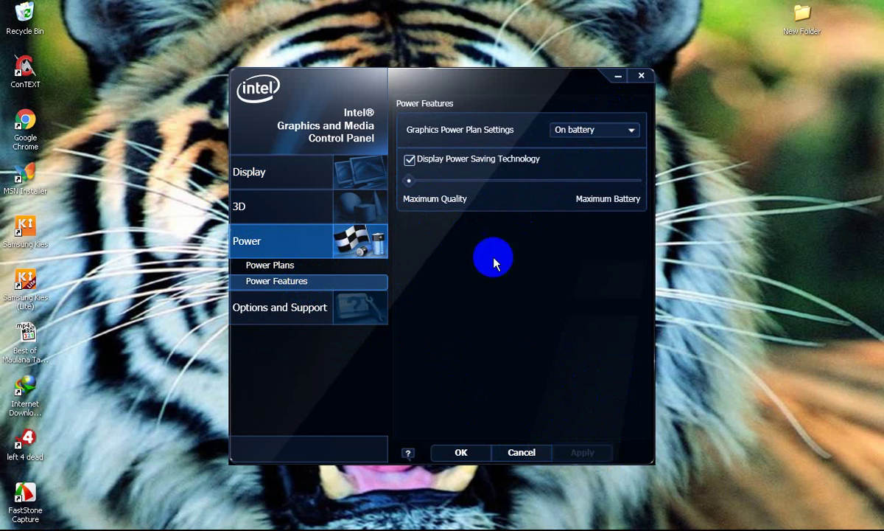
{"action": "left_click", "coordinate": [575, 137]}
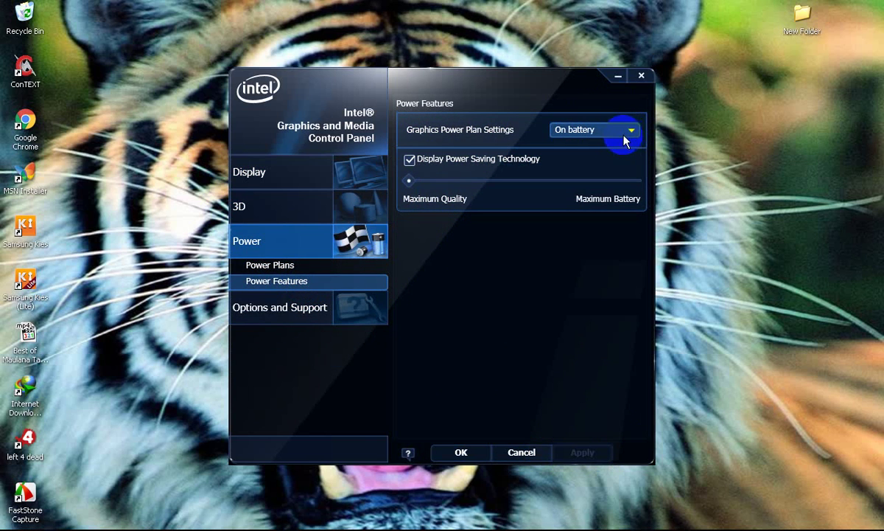
{"action": "left_click", "coordinate": [608, 133]}
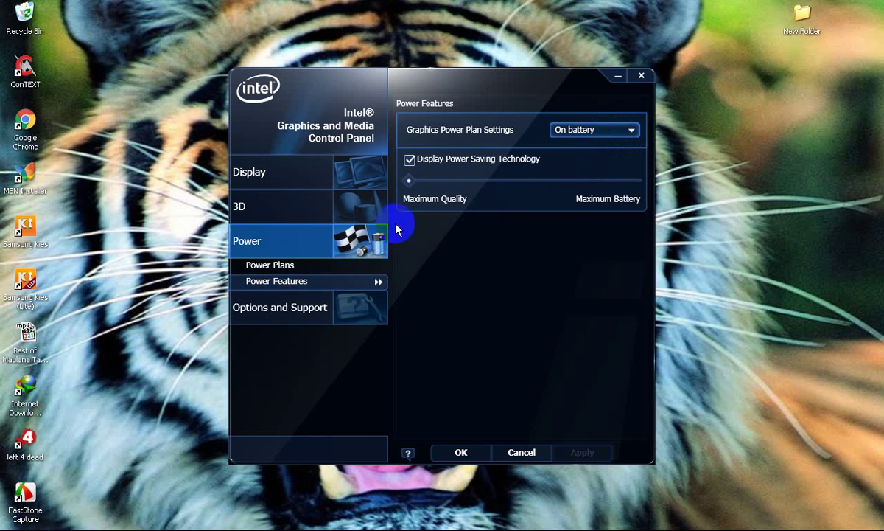
- Set the On battery graphics power plan to Balance and check the Power Features page
{"action": "left_click", "coordinate": [326, 264]}
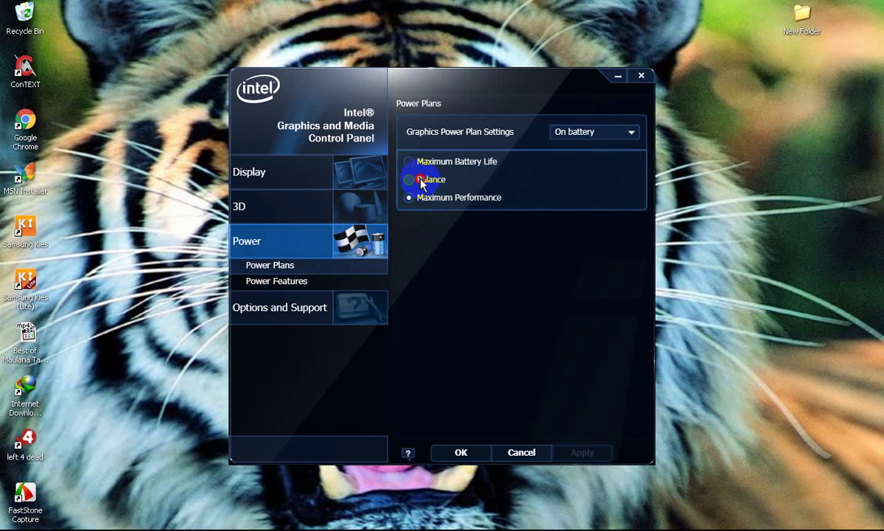
{"action": "left_click", "coordinate": [421, 180]}
{"action": "left_click", "coordinate": [314, 282]}
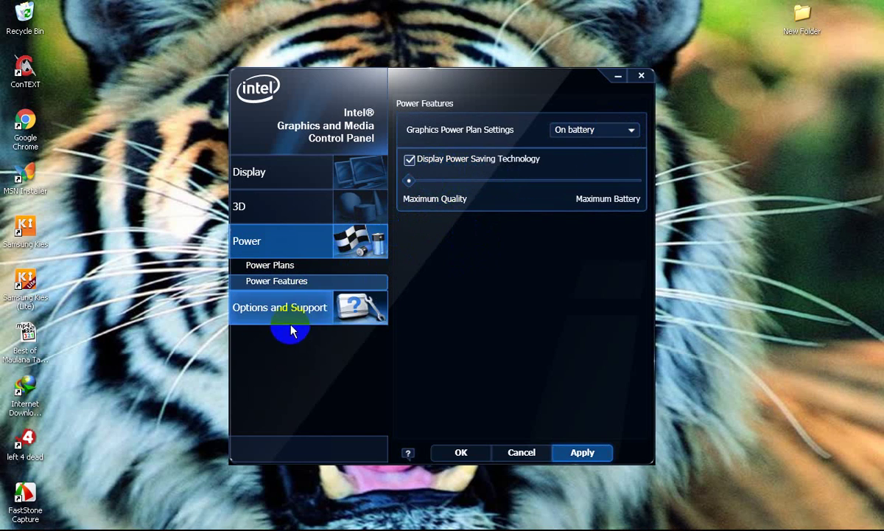
- Set the Plugged in graphics power plan to Balance, then apply and keep the new power settings
{"action": "left_click", "coordinate": [259, 265]}
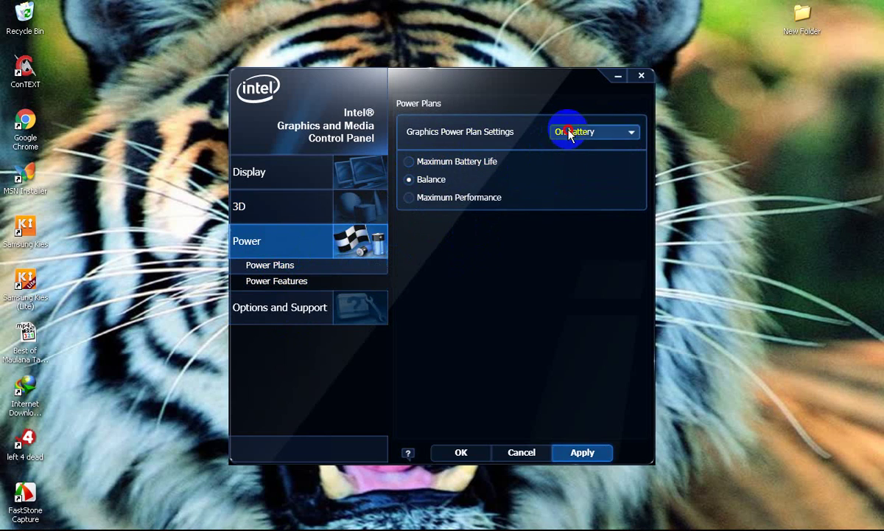
{"action": "left_click", "coordinate": [570, 151]}
{"action": "left_click", "coordinate": [434, 182]}
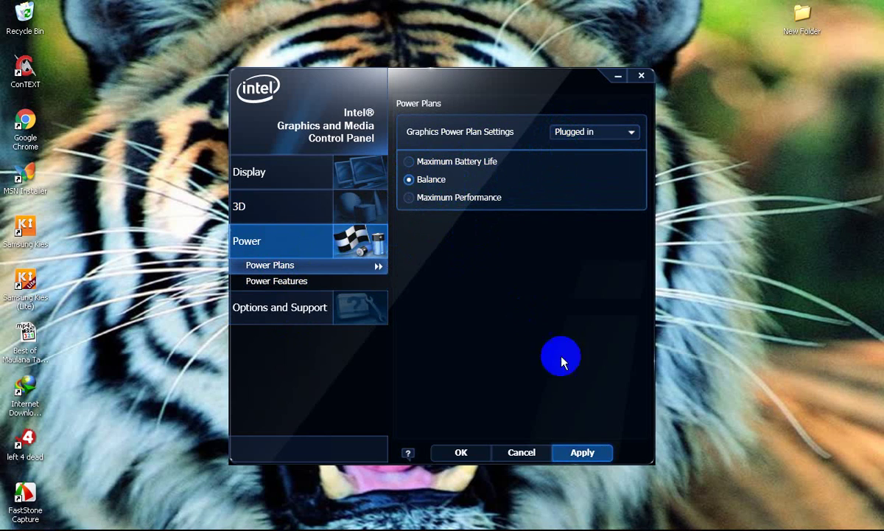
{"action": "left_click", "coordinate": [591, 451]}
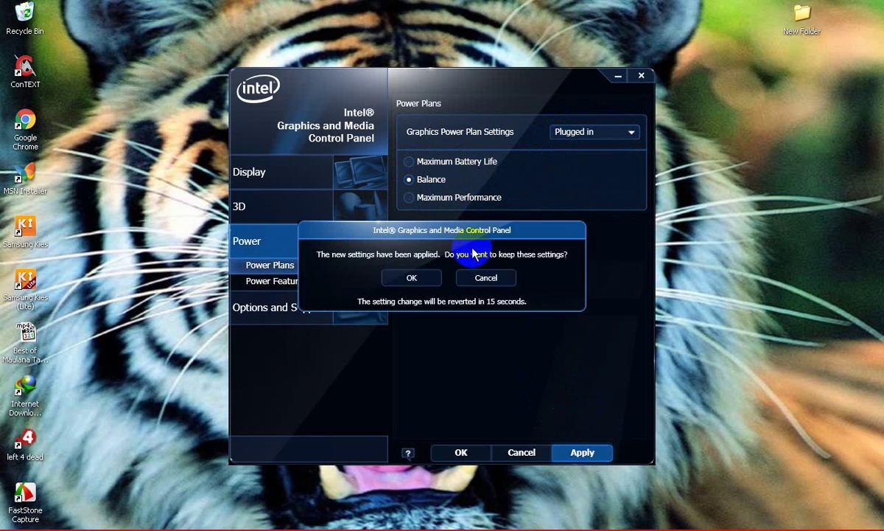
{"action": "left_click", "coordinate": [409, 277]}
- Close the Intel graphics control panel with its settings accepted and refresh the desktop
{"action": "left_click", "coordinate": [461, 452]}
{"action": "right_click", "coordinate": [360, 350]}
{"action": "left_click", "coordinate": [376, 372]}
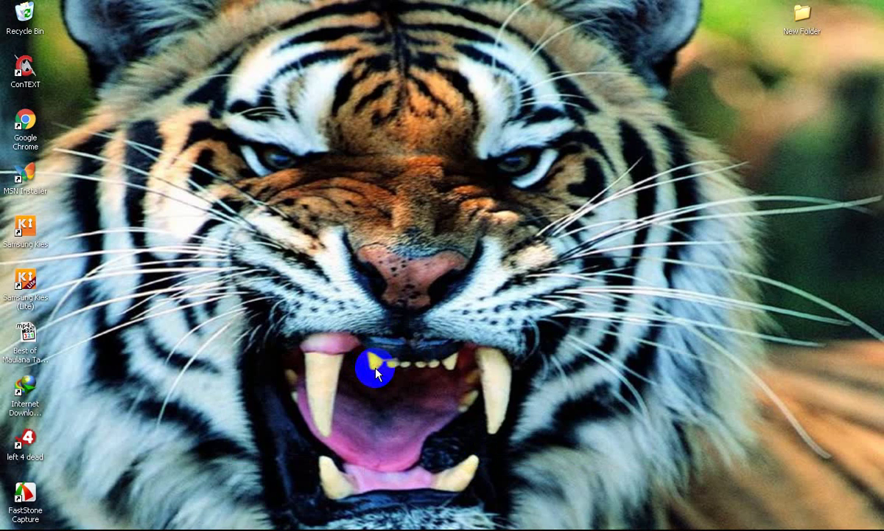